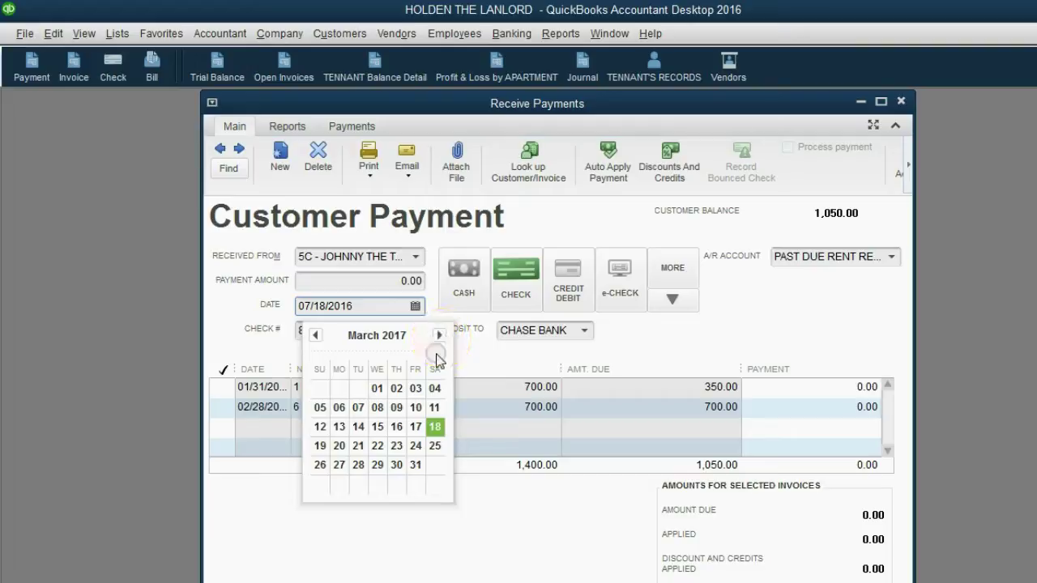
- Date the 5C tenant's customer payment 03/20/2017 and set the payment amount to 1,050.00
click(341, 447)
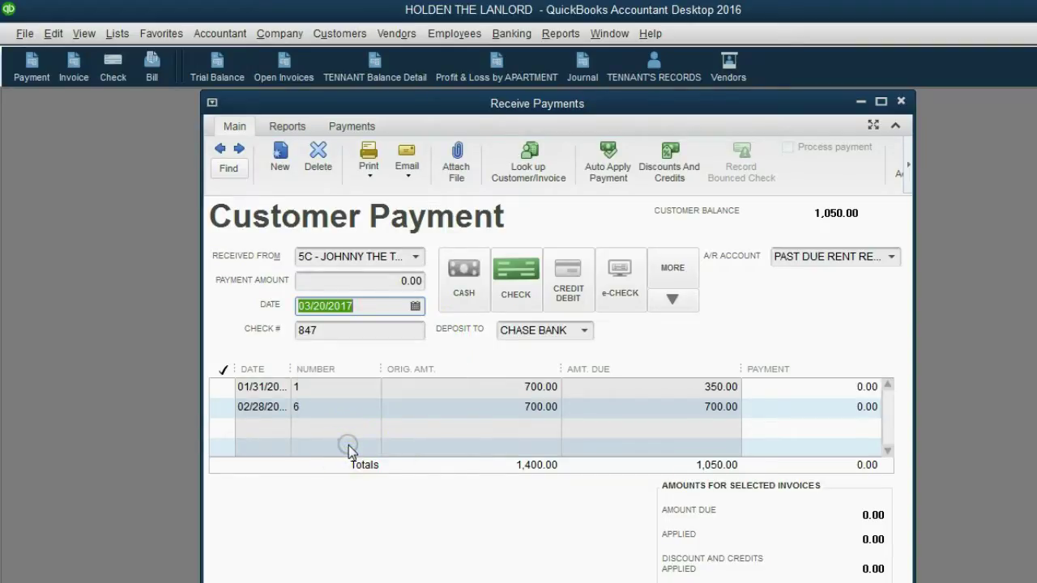
click(381, 331)
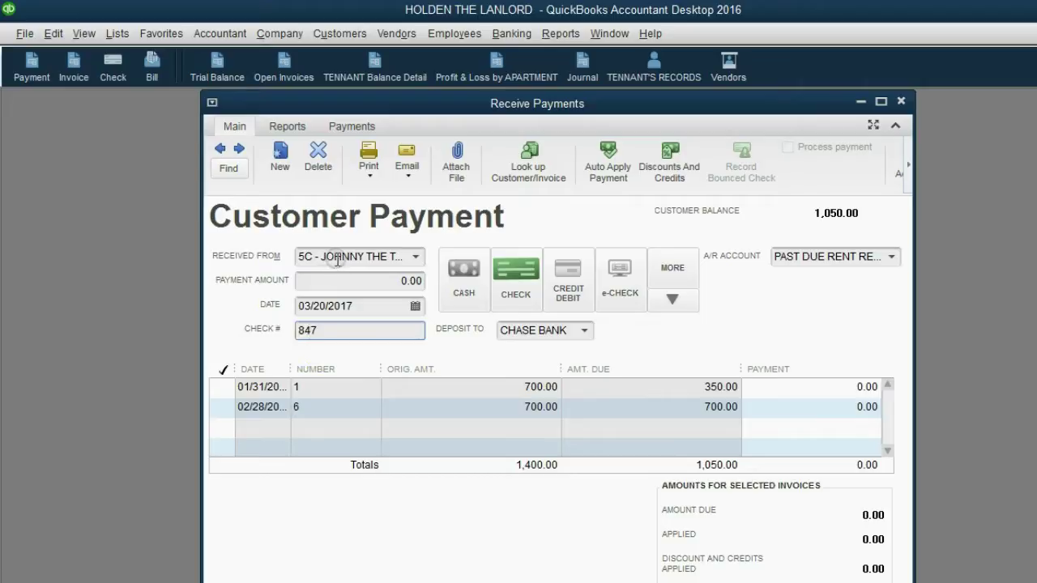
click(356, 283)
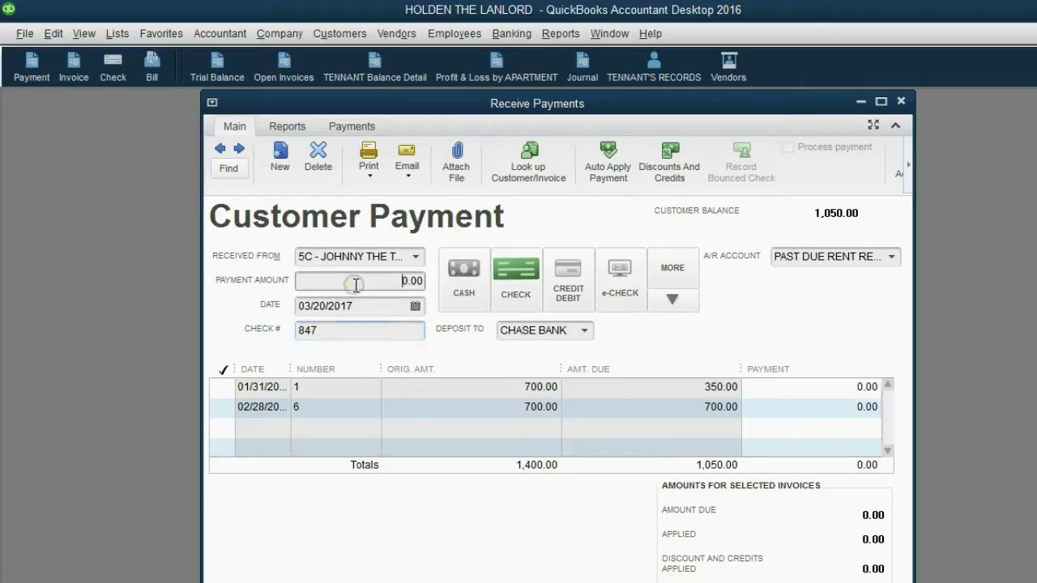
drag(401, 282, 433, 284)
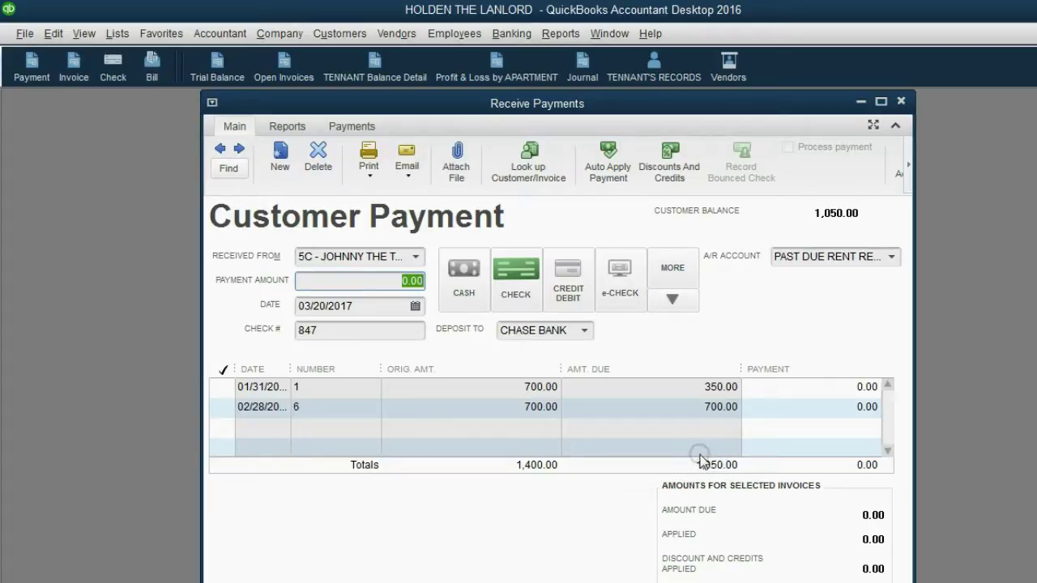
text(106)
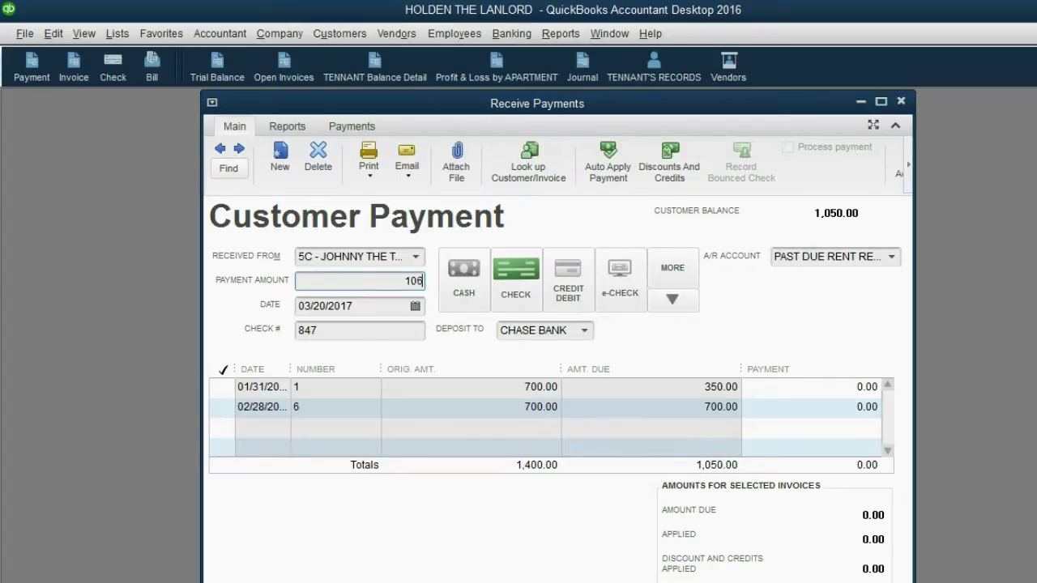
key(BackSpace)
text(50)
key(Tab)
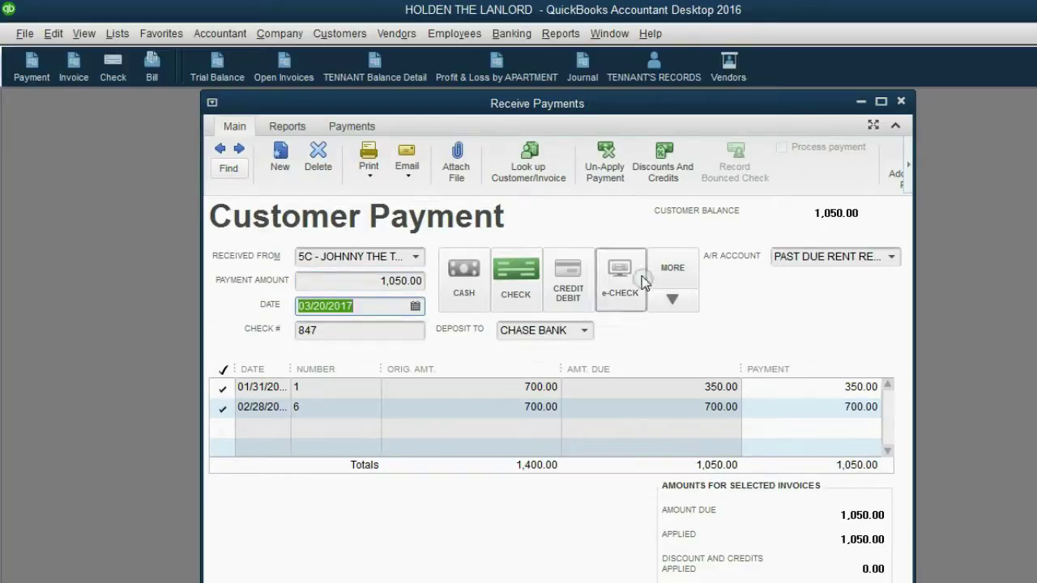
- Keep PAST DUE RENT RECEIVABLE as the payment's A/R account and save and close the payment
drag(584, 106, 583, 102)
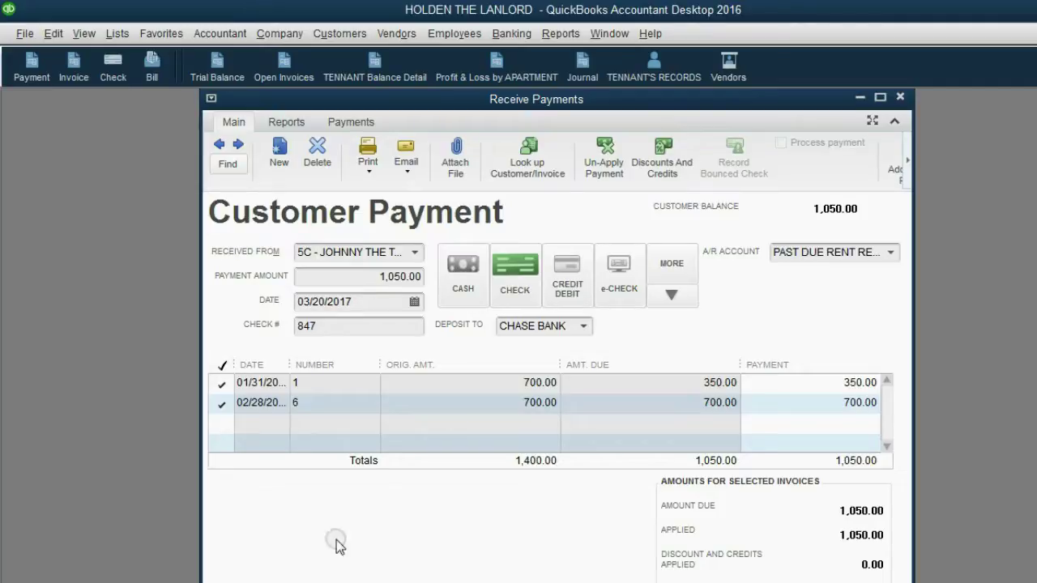
click(360, 324)
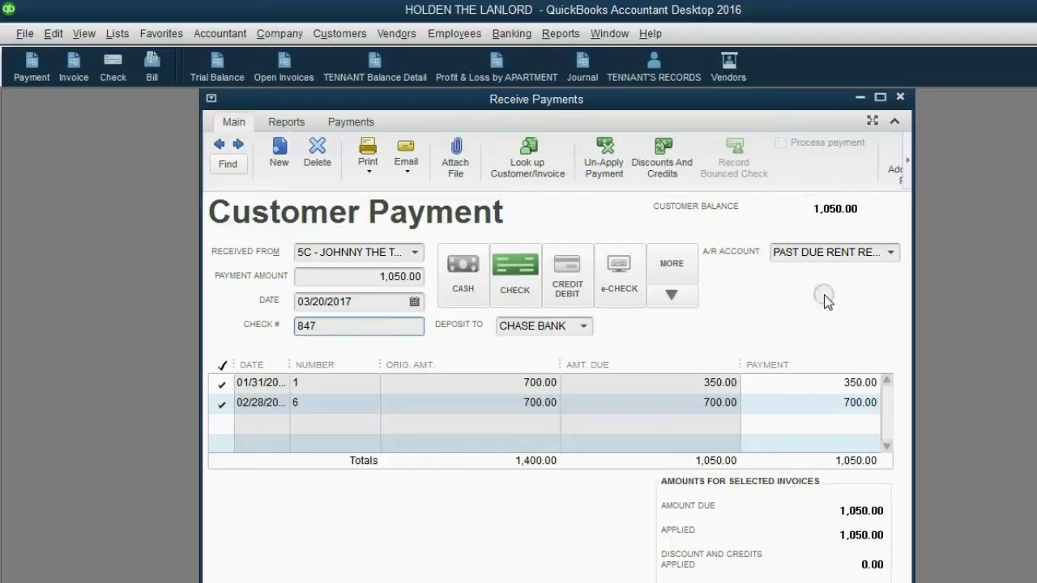
click(891, 253)
click(812, 316)
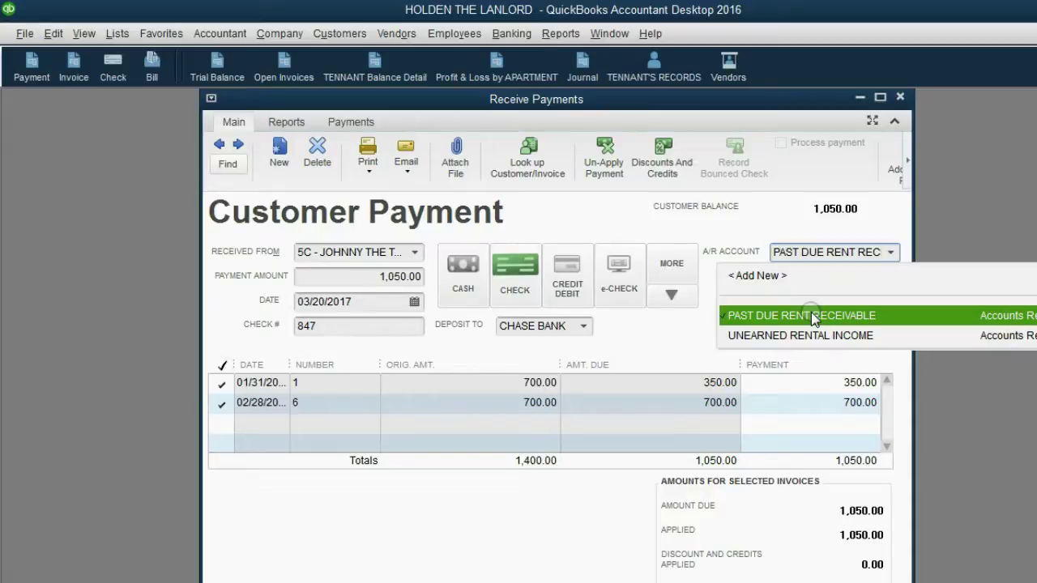
click(810, 318)
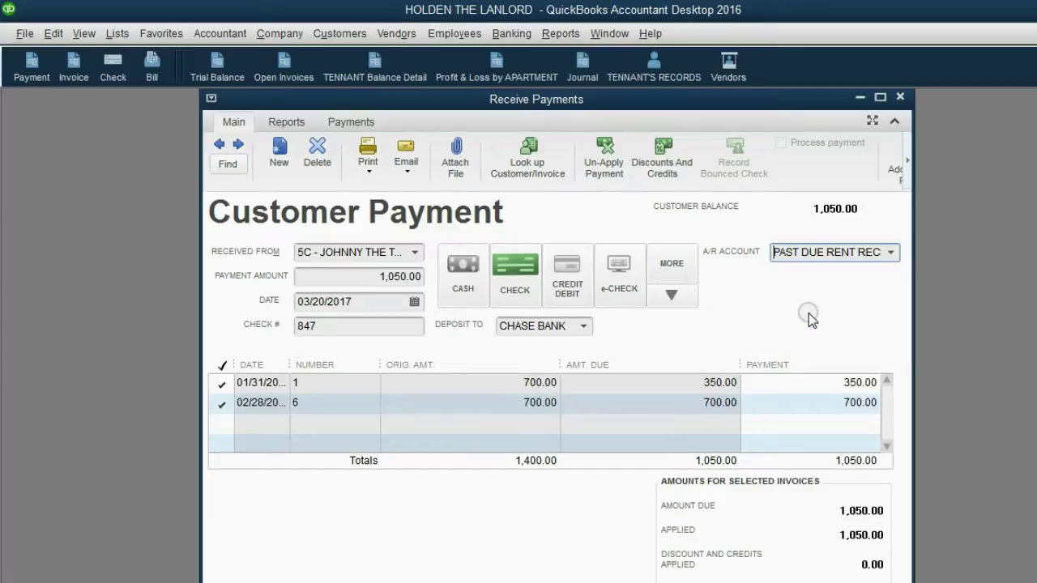
click(892, 252)
click(892, 253)
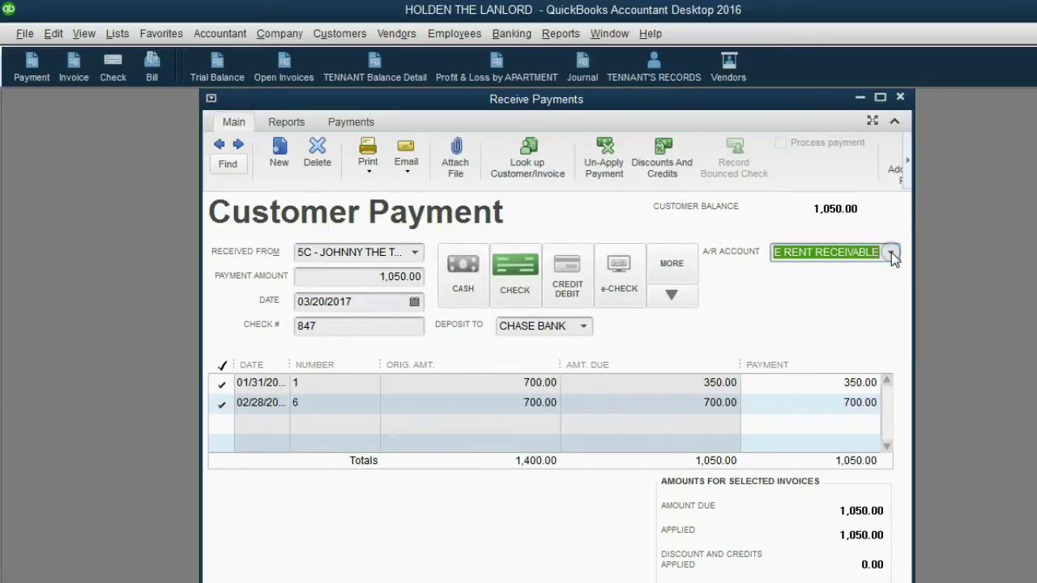
click(674, 580)
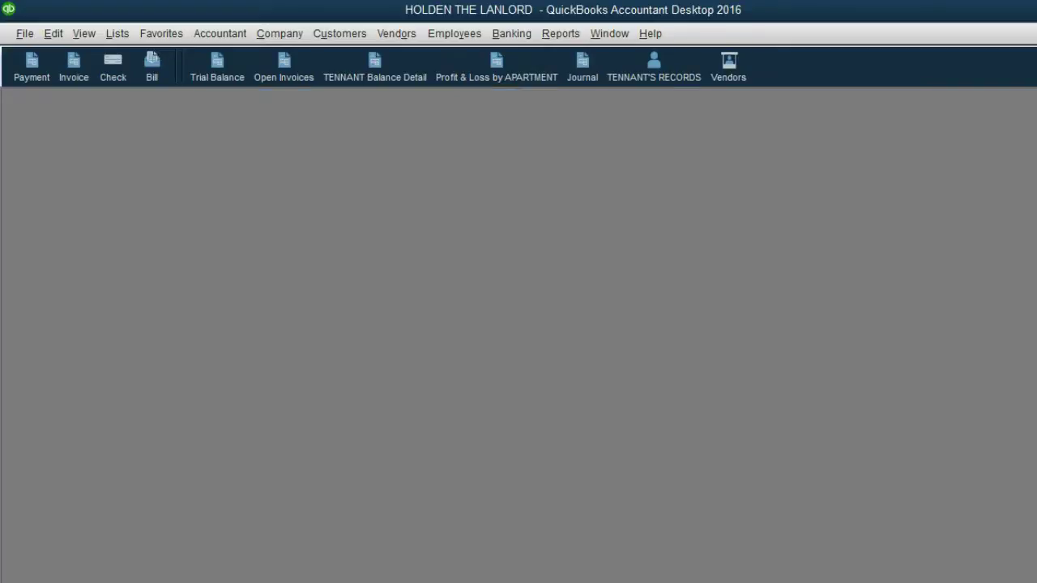
- Start a new customer payment with a payment amount of 2,100.00
click(32, 72)
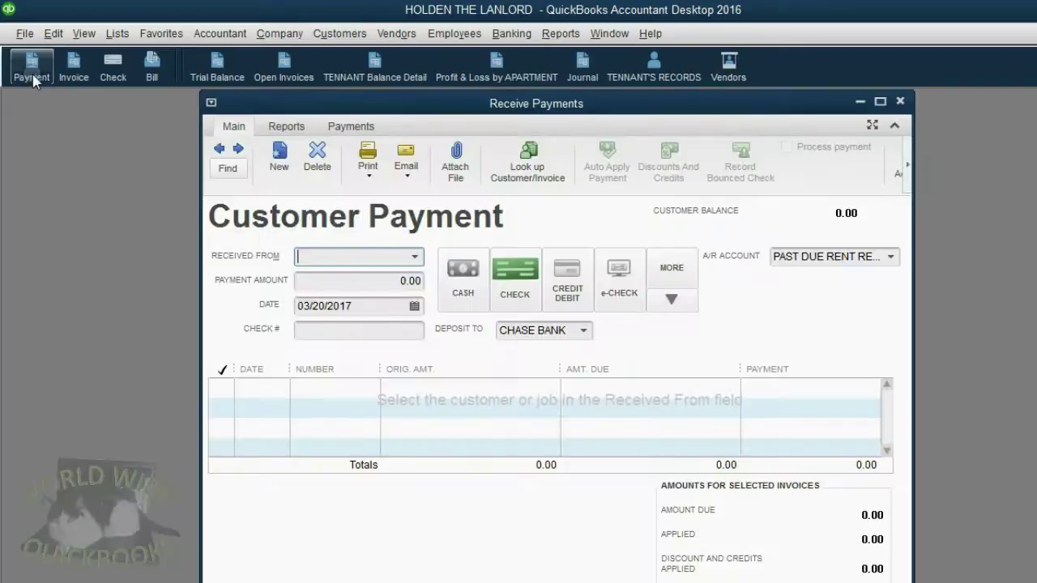
click(389, 279)
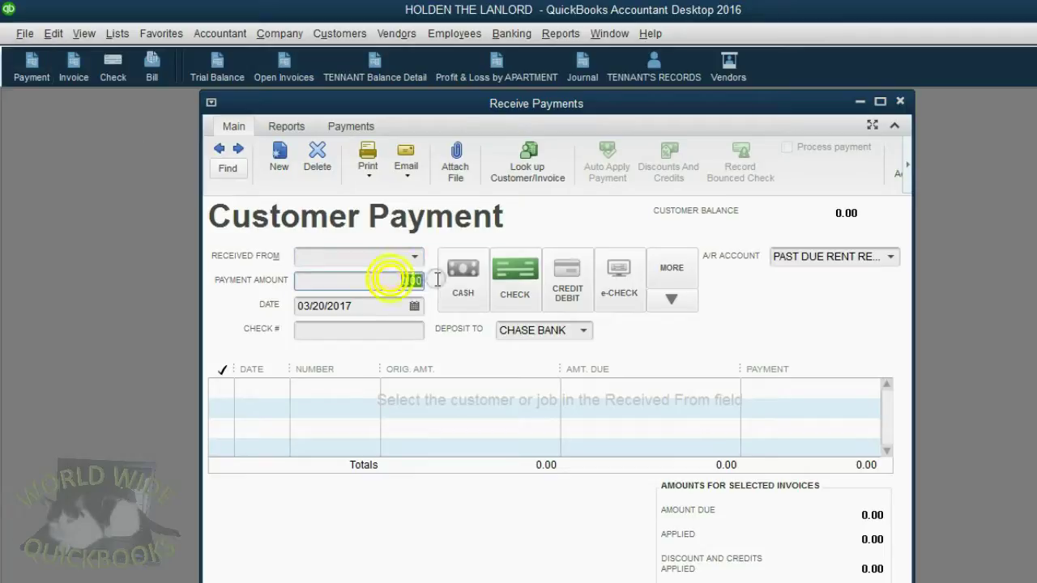
text(2100)
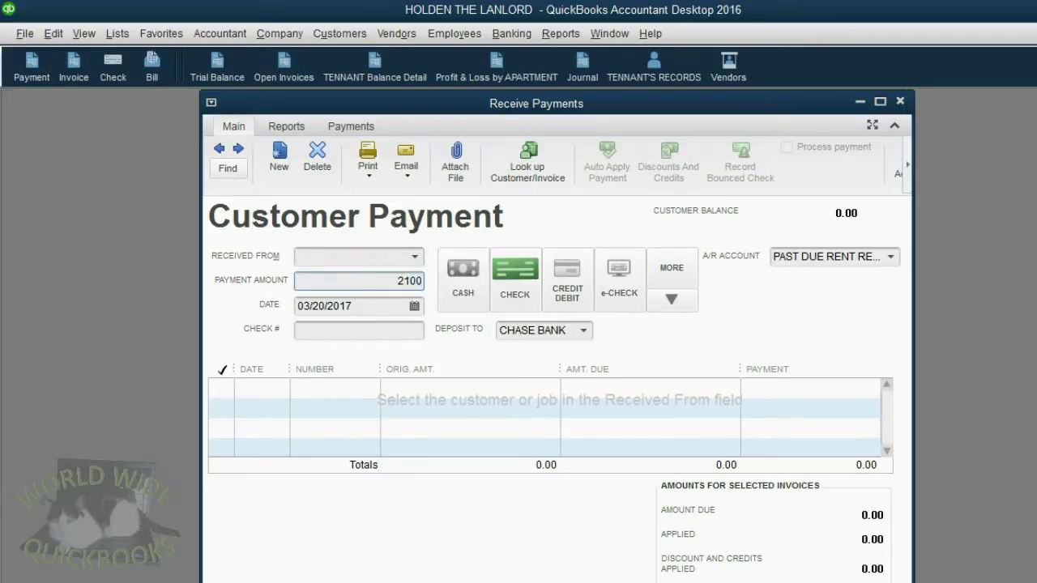
key(Tab)
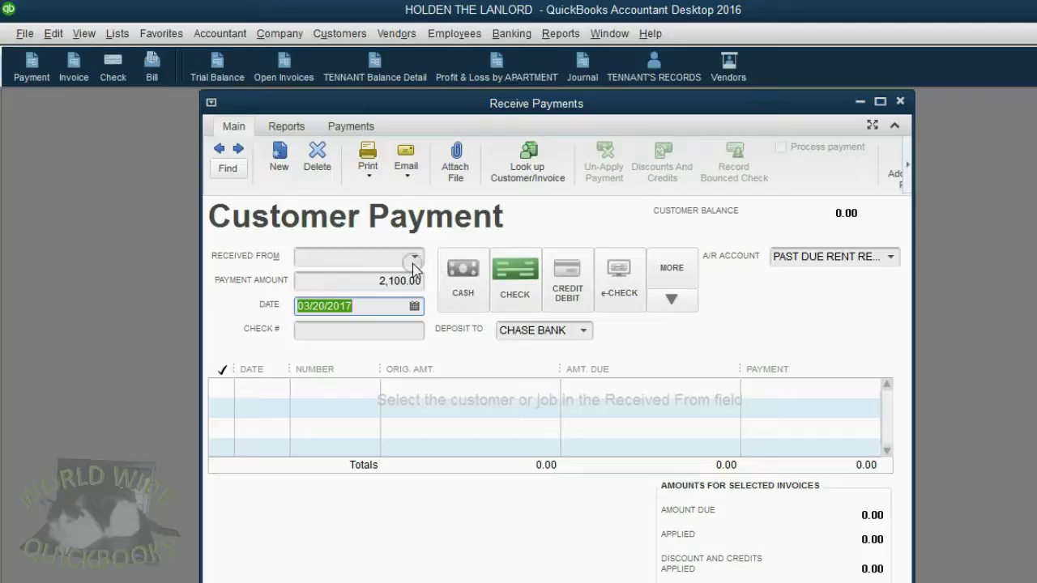
- Set the 5C tenant as the payer and enter check number 847, keeping CHASE BANK as the deposit account
click(414, 258)
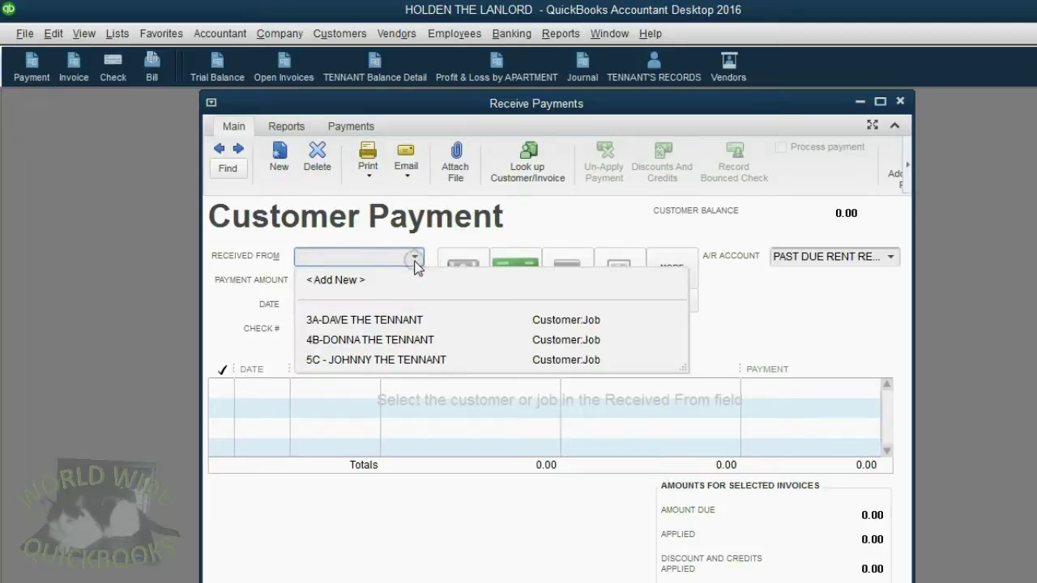
click(428, 360)
click(406, 331)
text(847)
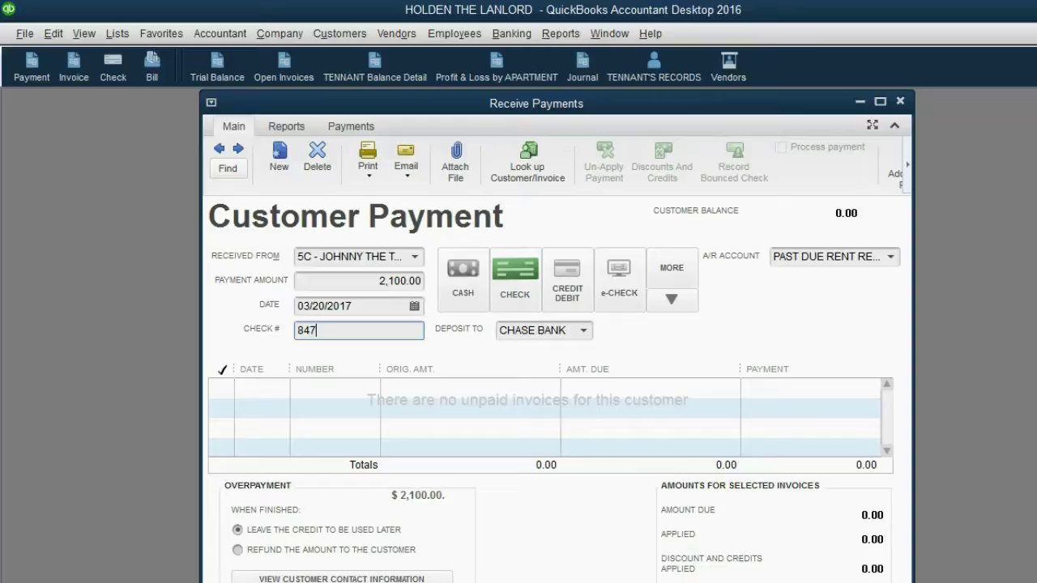
click(584, 331)
click(584, 331)
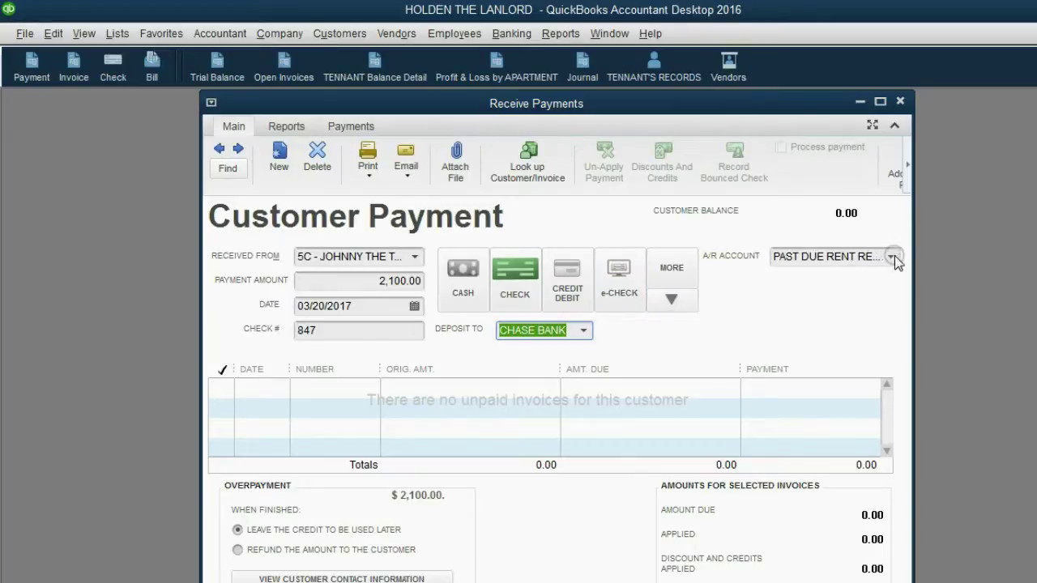
- Change the 2,100.00 payment's A/R account to UNEARNED RENTAL INCOME
click(368, 281)
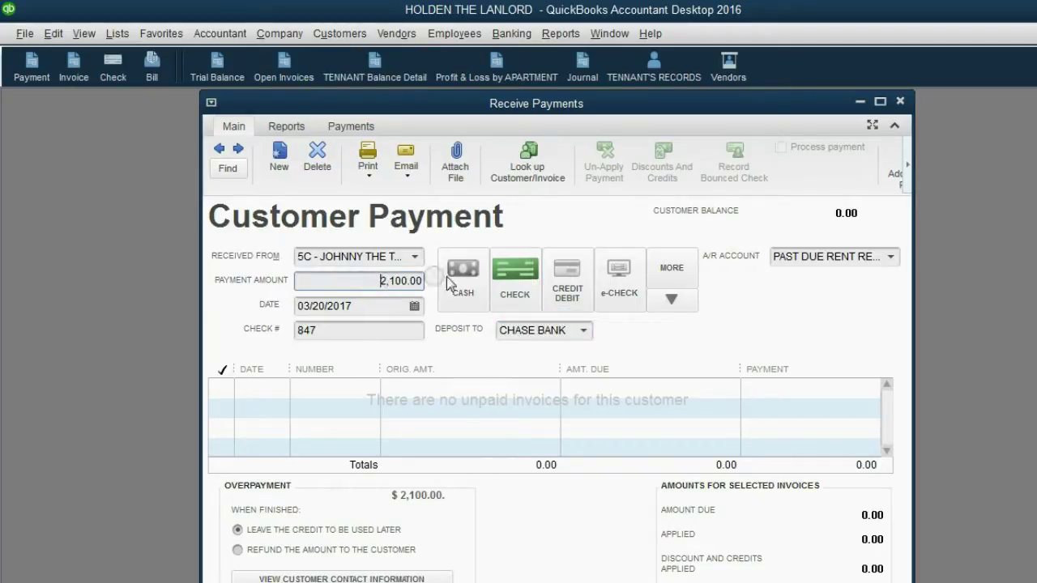
click(891, 257)
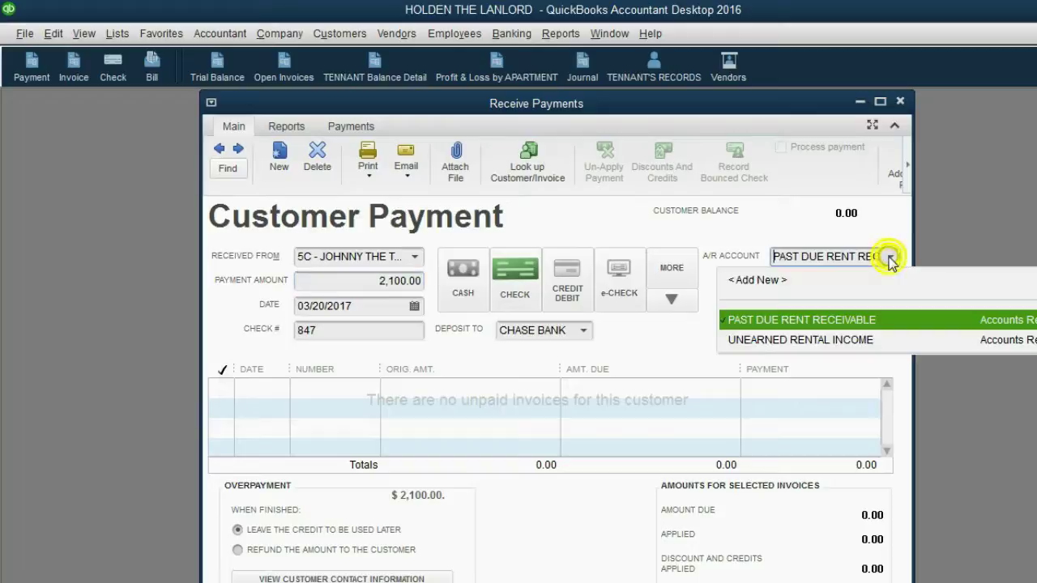
click(835, 339)
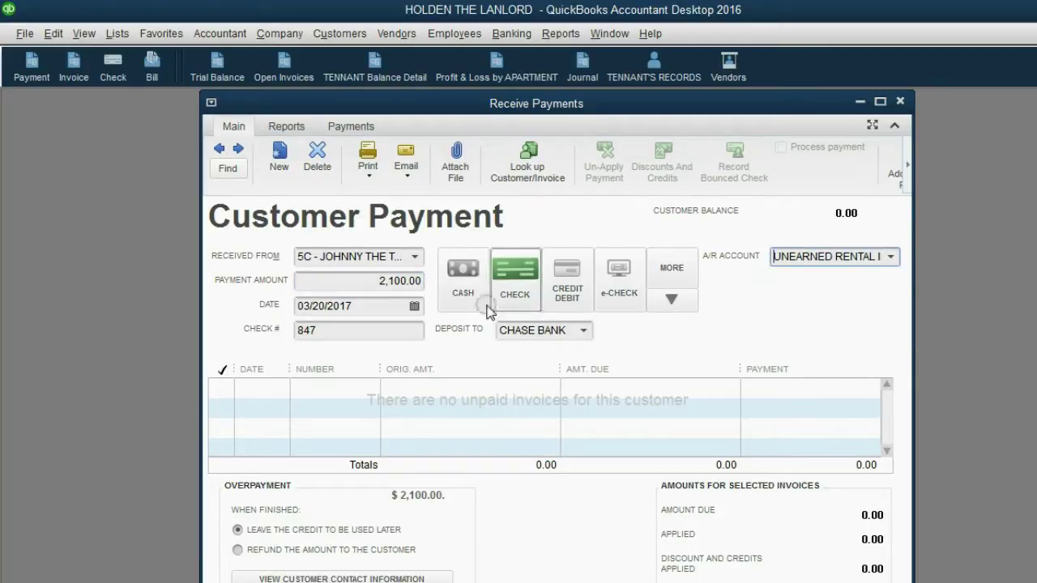
click(367, 287)
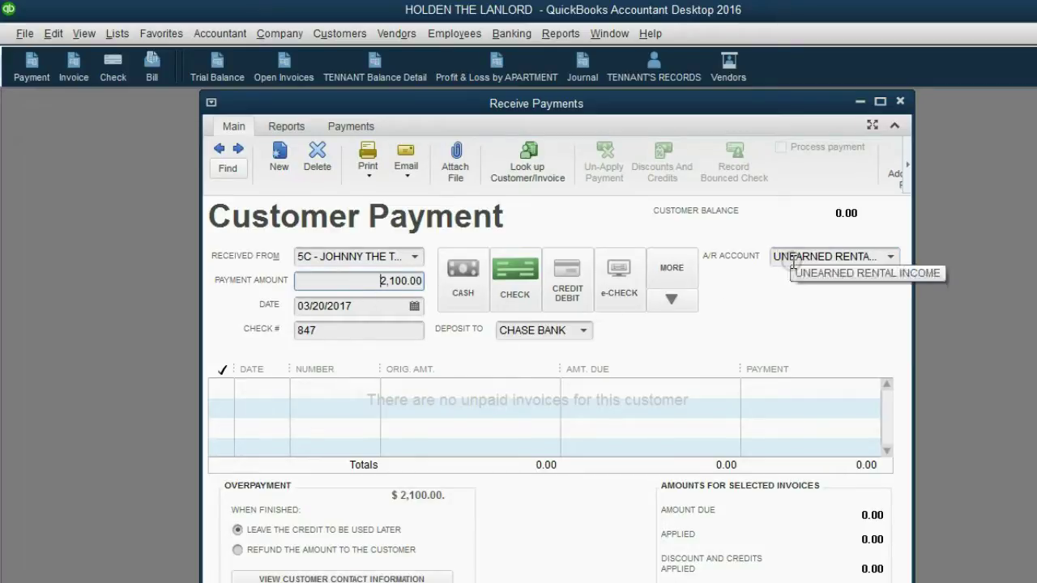
key(Tab)
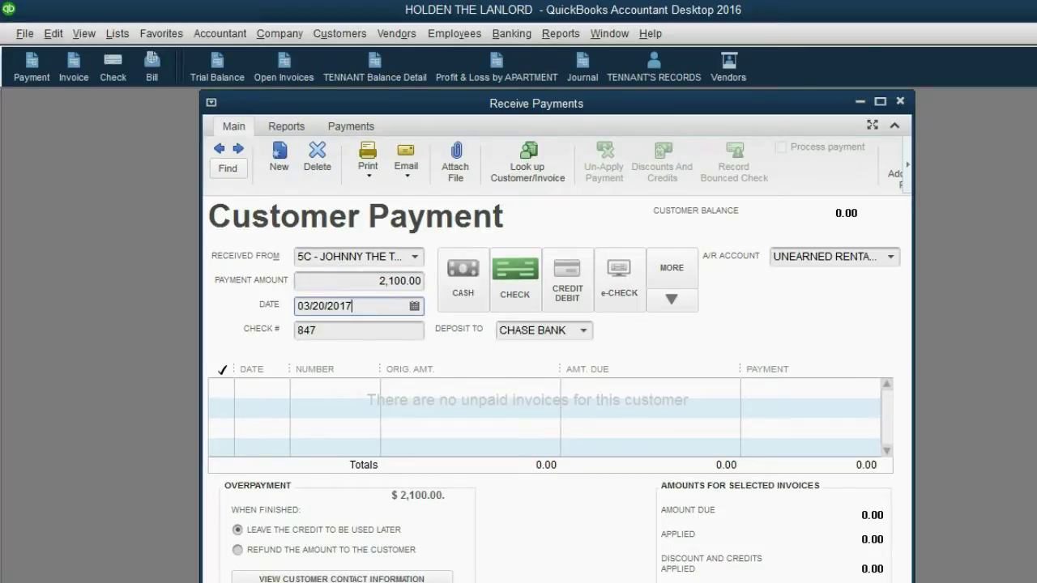
- Save the prepaid rent payment with its credit memo option, preview the rent receipt enlarged, and close the preview
key(alt+s)
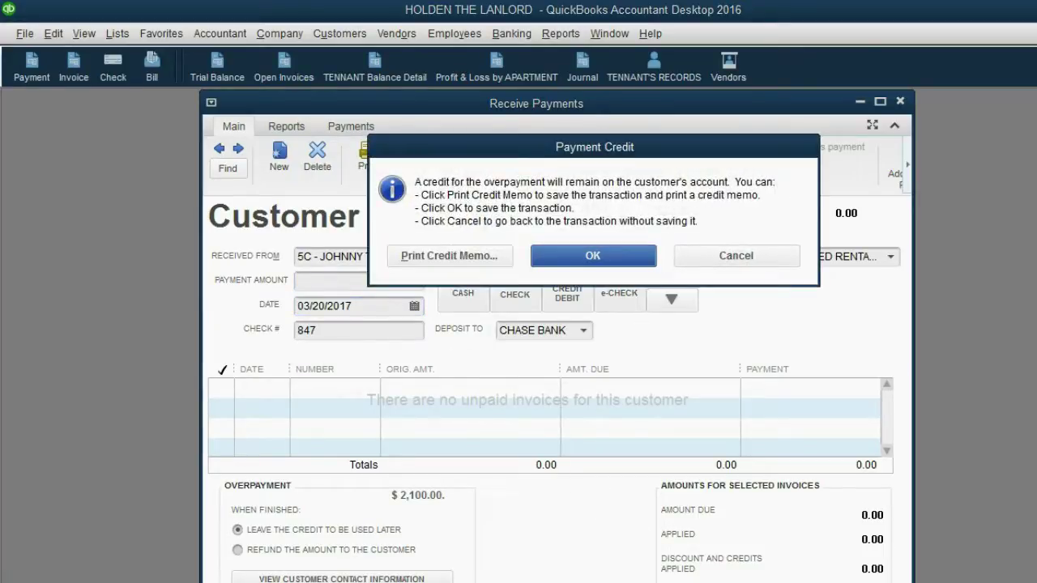
click(450, 257)
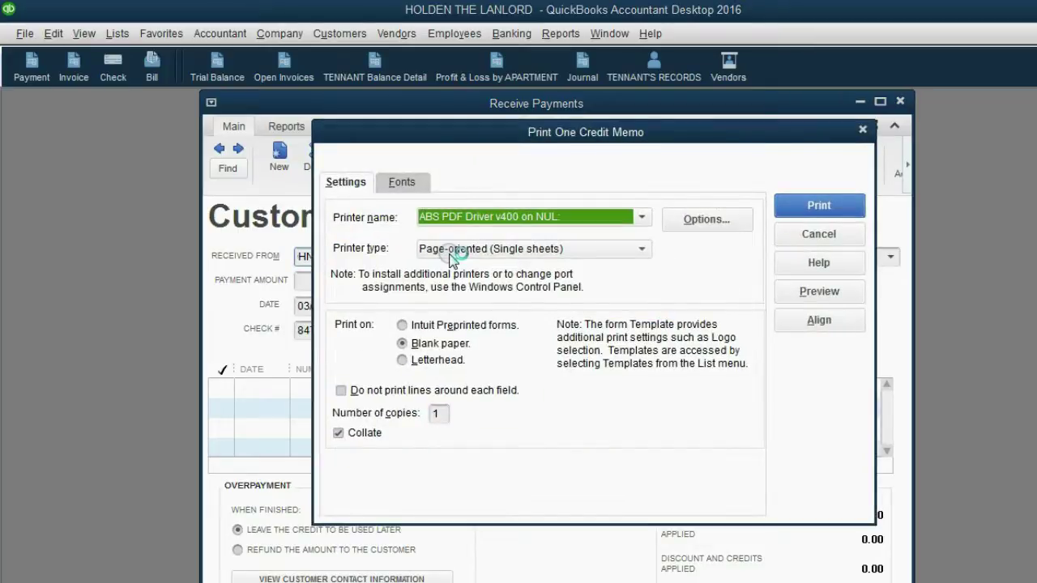
click(810, 291)
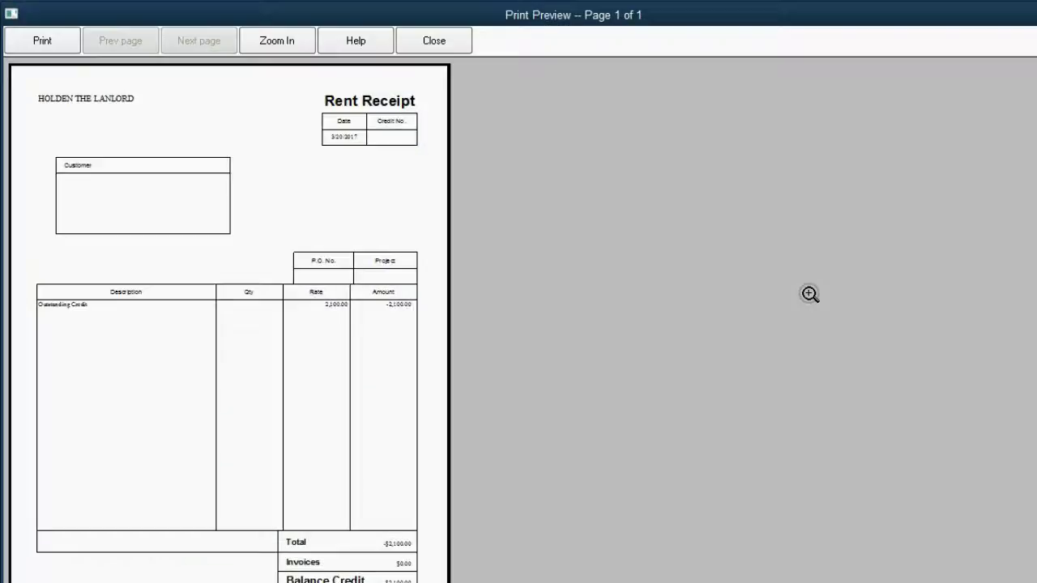
click(442, 228)
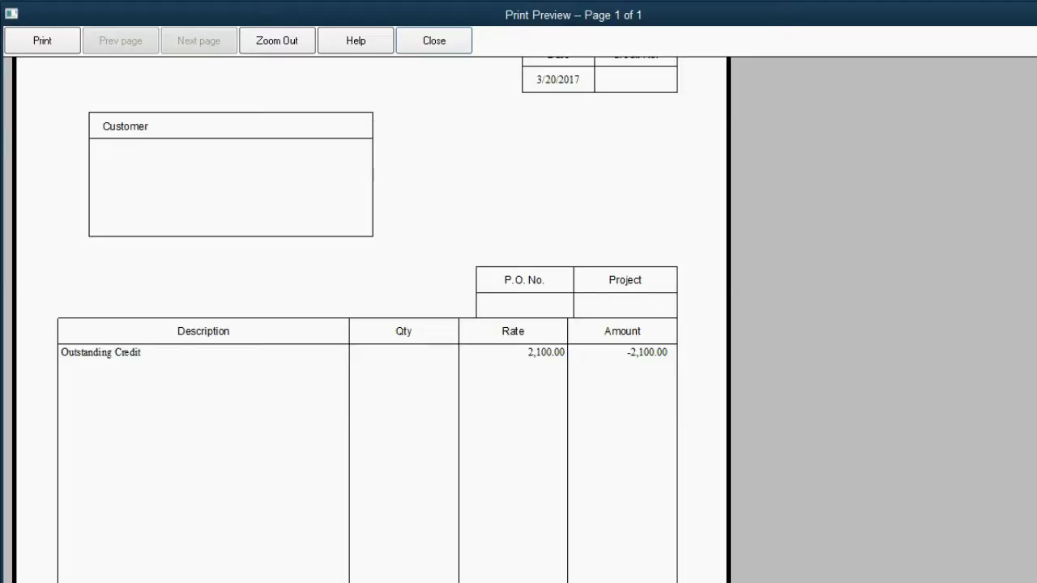
key(Escape)
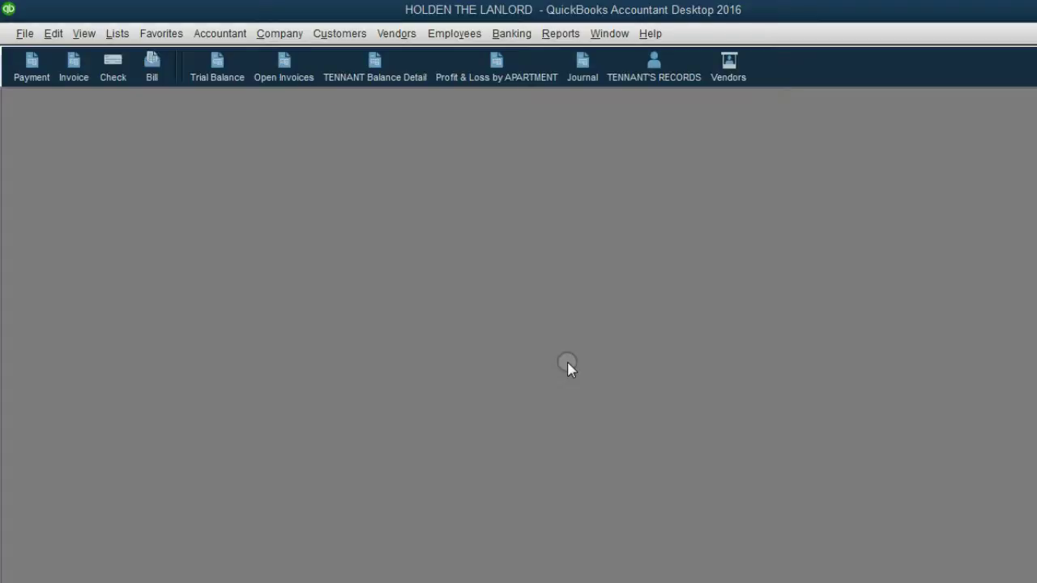
- Open the TENNANT Balance Detail report and follow the 5C tenant's running balance through each invoice and payment
click(357, 71)
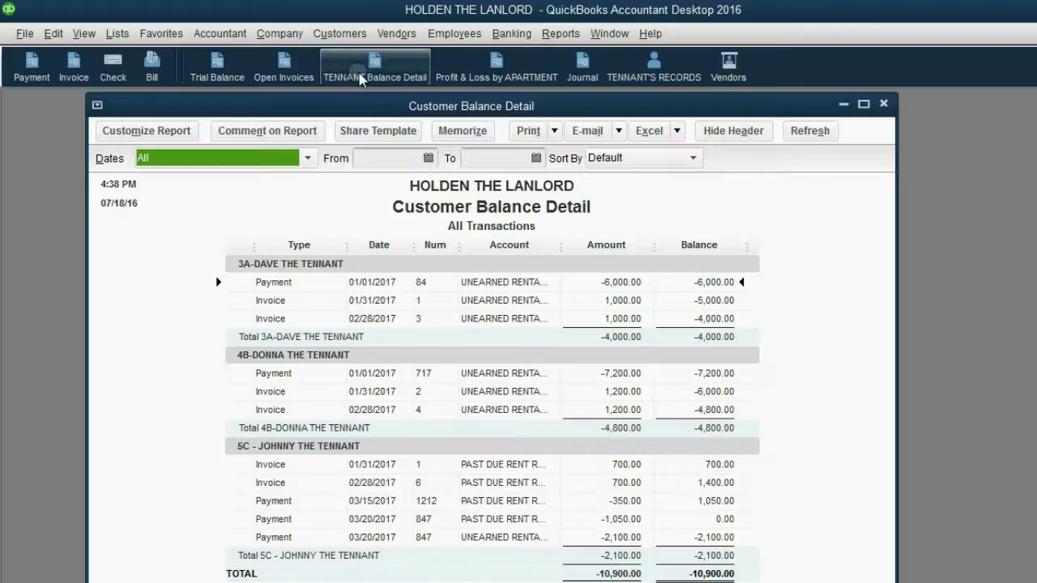
click(350, 449)
click(725, 465)
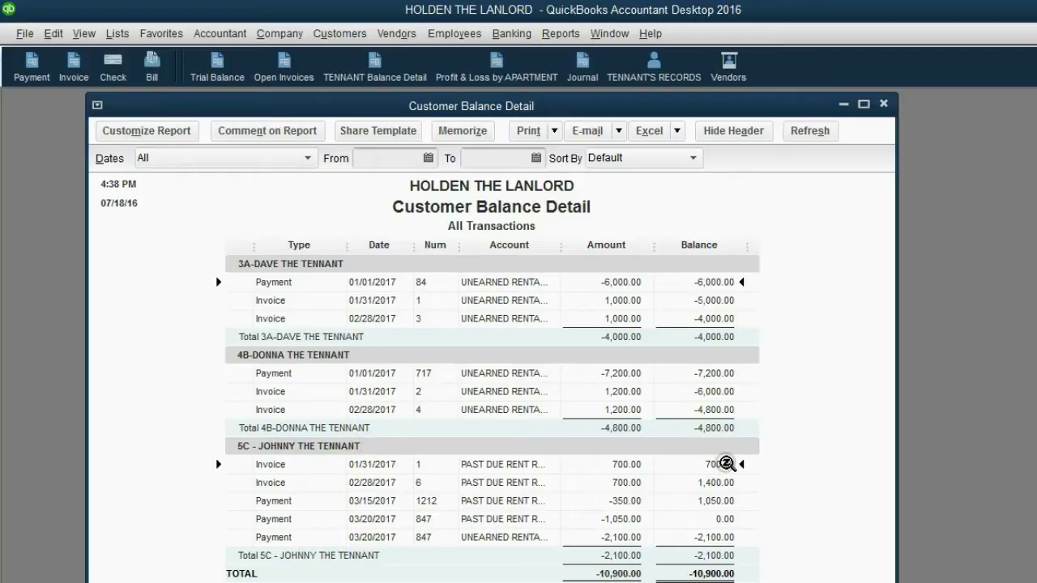
click(726, 482)
click(727, 499)
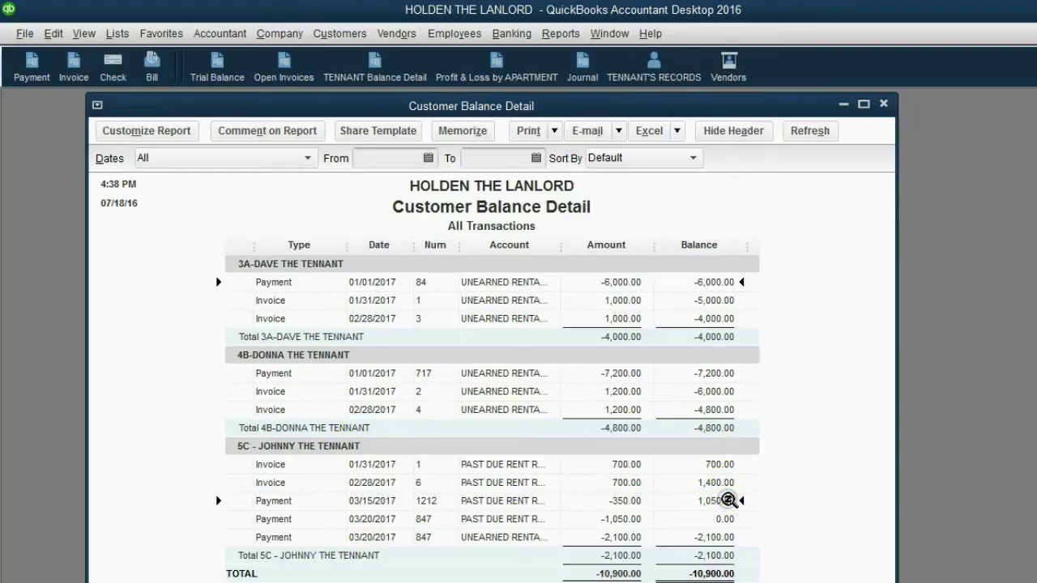
click(395, 521)
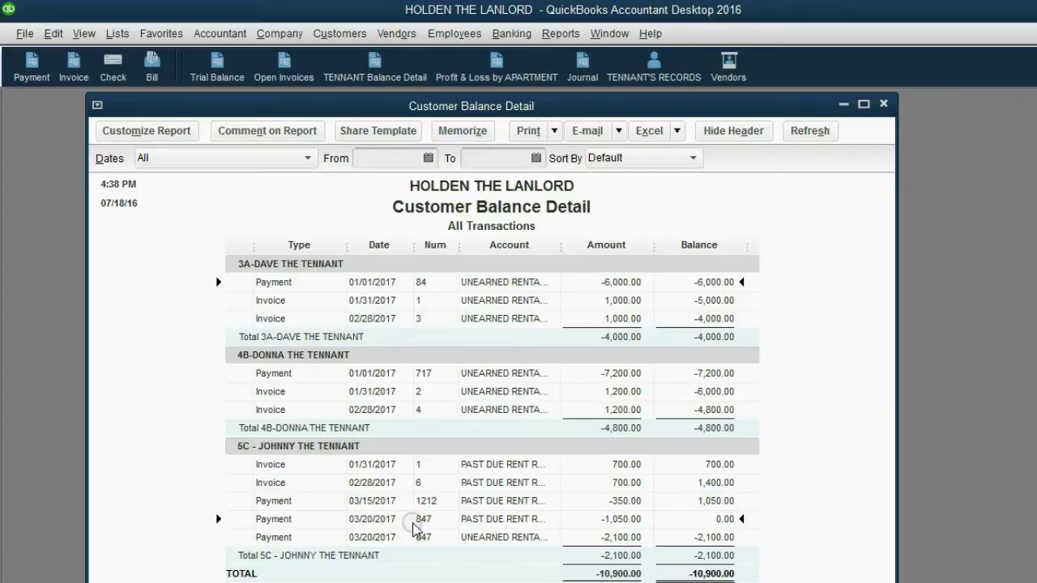
click(729, 538)
- Compare the accounts of the two 03/20/2017 payments with check number 847 and the 5C tenant's earlier entries
click(486, 520)
click(494, 536)
click(495, 523)
click(496, 537)
click(496, 520)
click(498, 537)
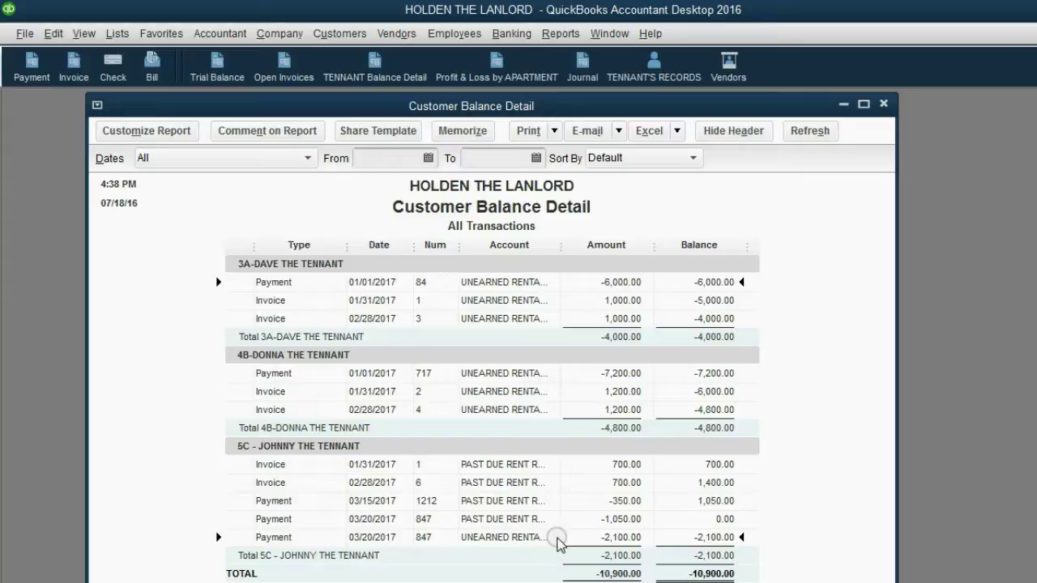
click(535, 481)
click(530, 500)
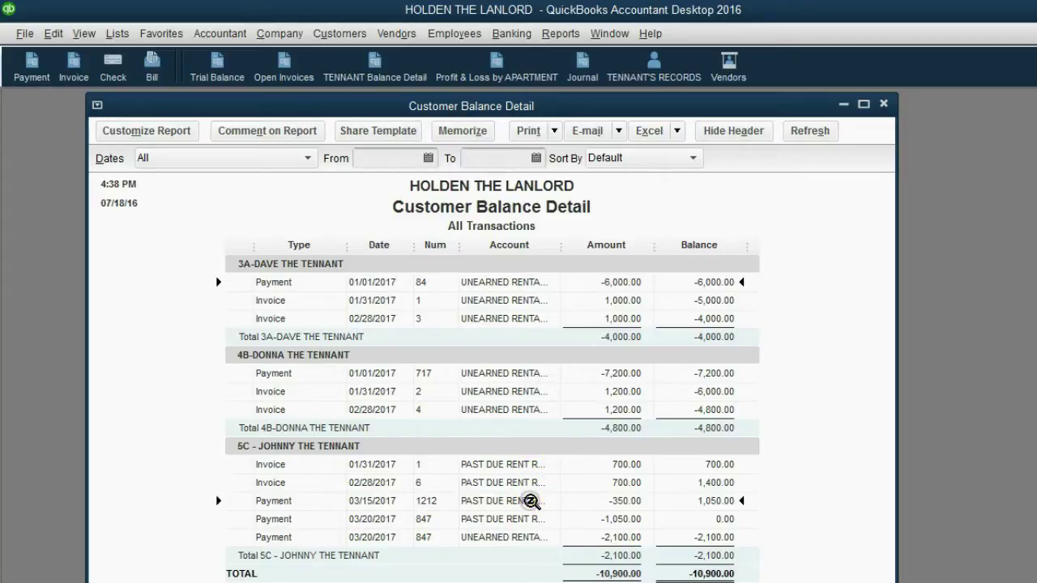
- Review the account of every 5C tenant entry from 01/31/2017 to 03/20/2017 and the tenant's total balance
click(525, 464)
click(523, 482)
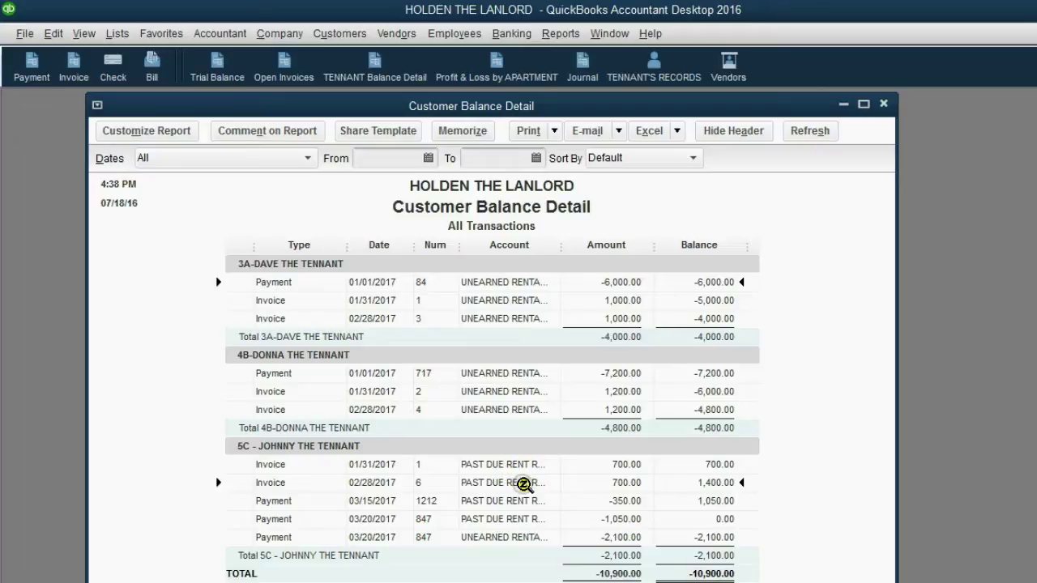
click(525, 501)
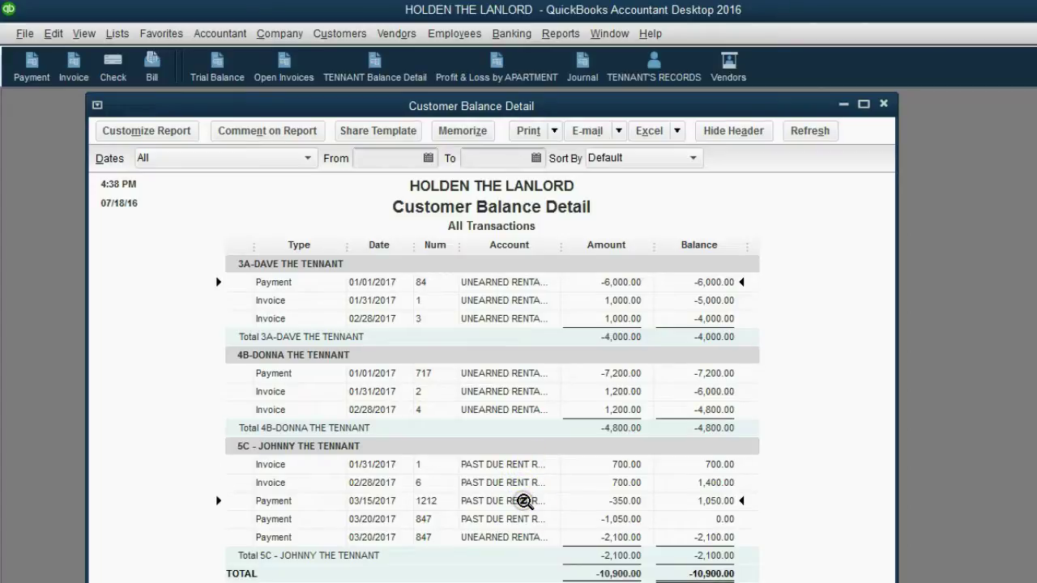
click(520, 520)
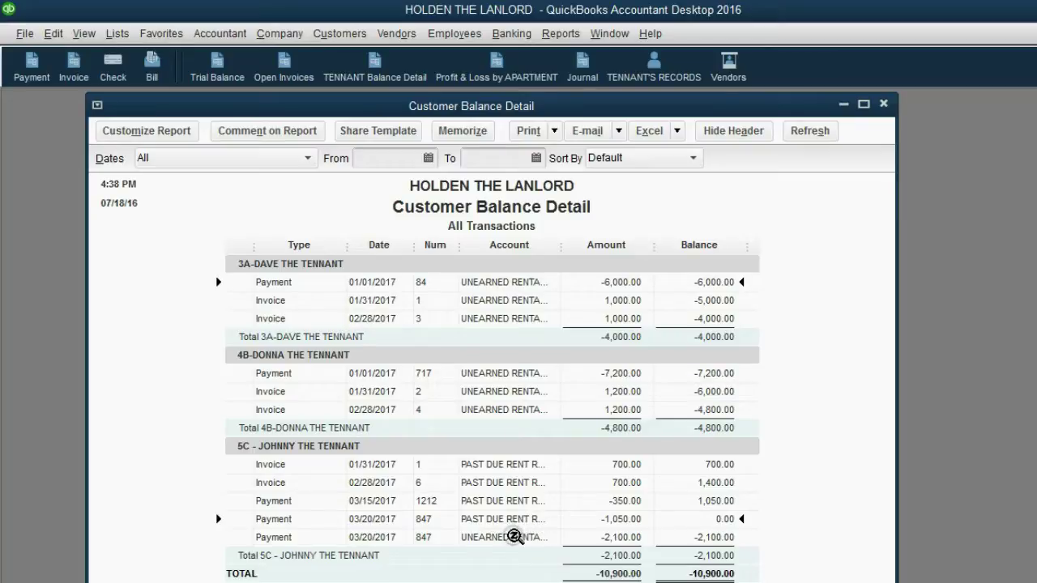
click(514, 538)
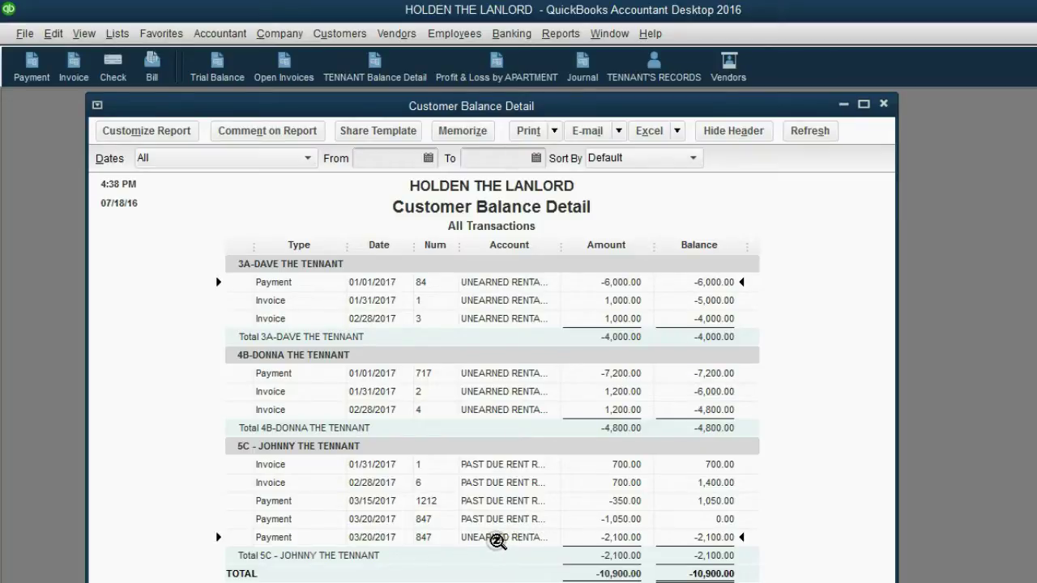
click(690, 571)
click(711, 557)
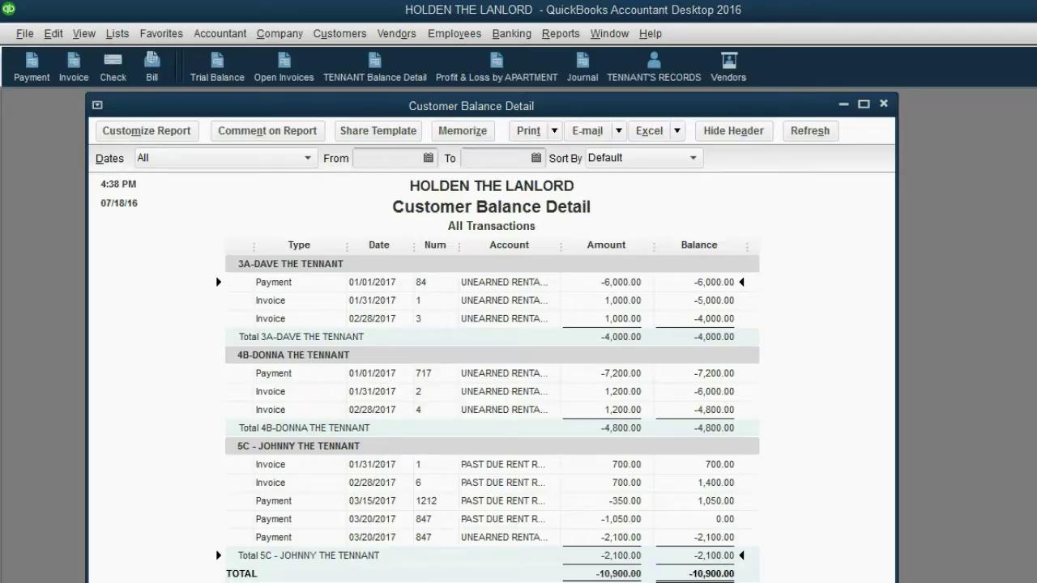
key(alt+Tab)
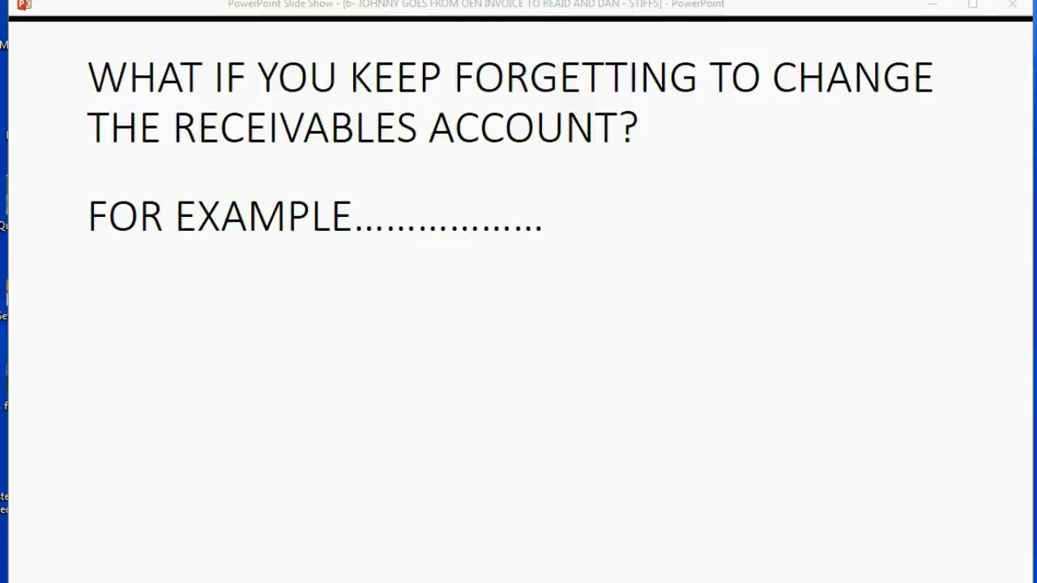
key(Right)
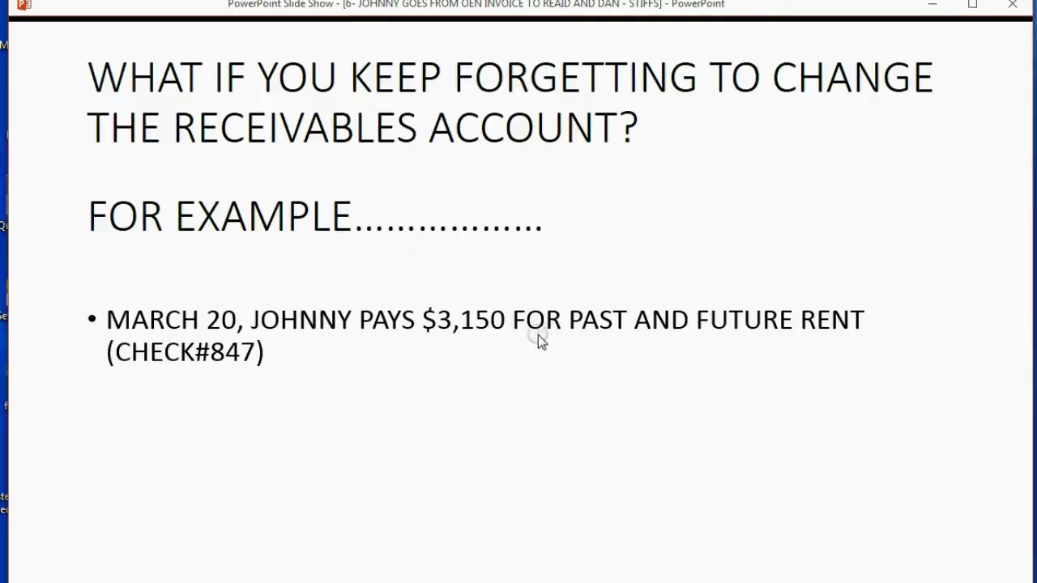
key(Right)
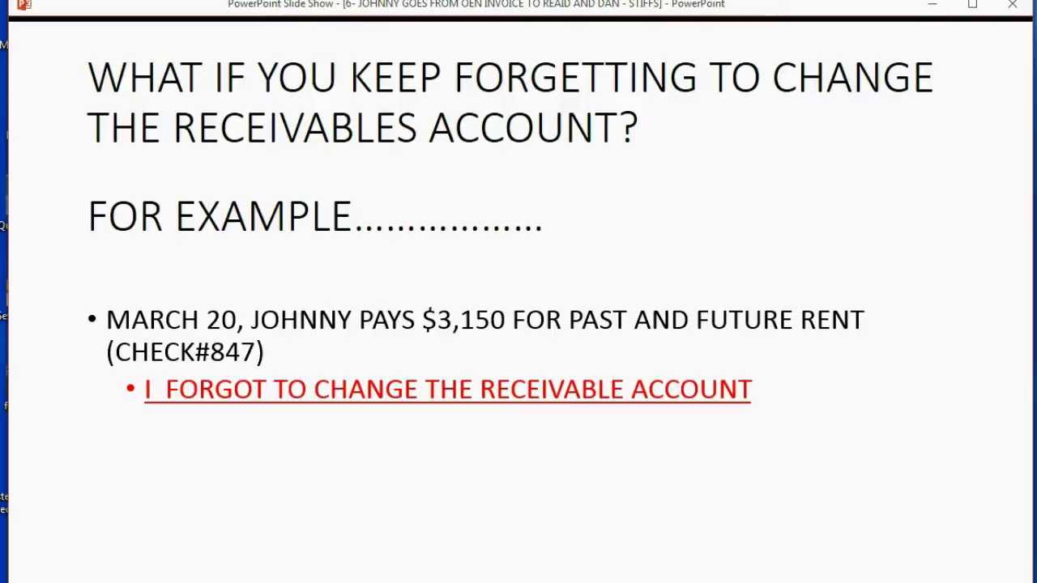
key(Right)
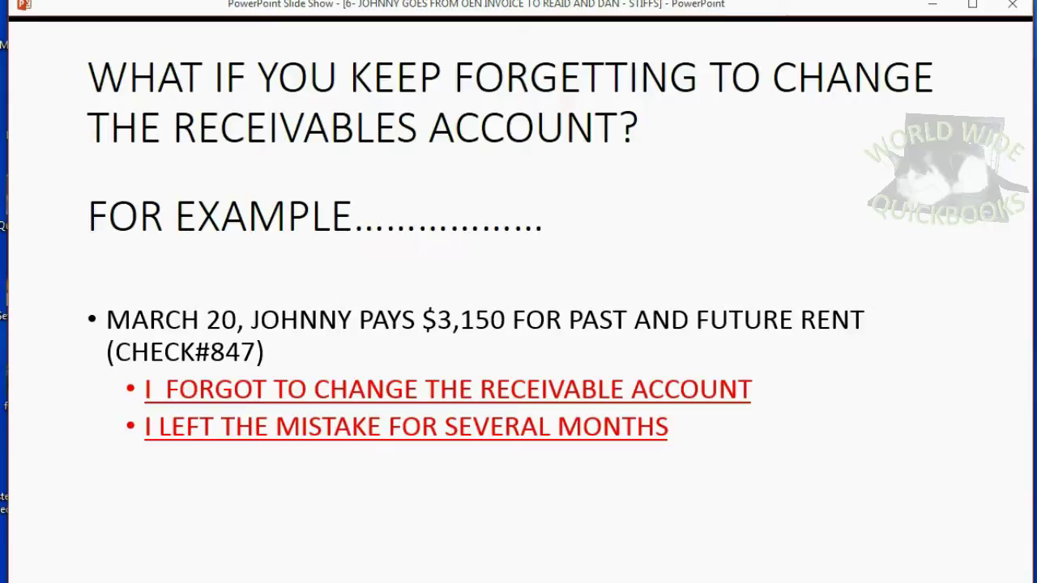
key(Right)
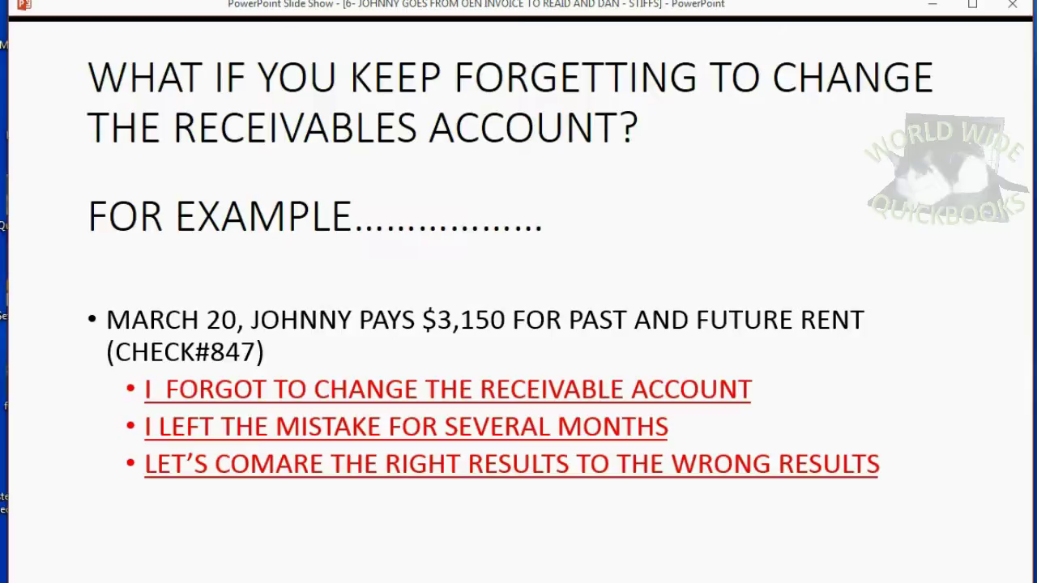
key(Right)
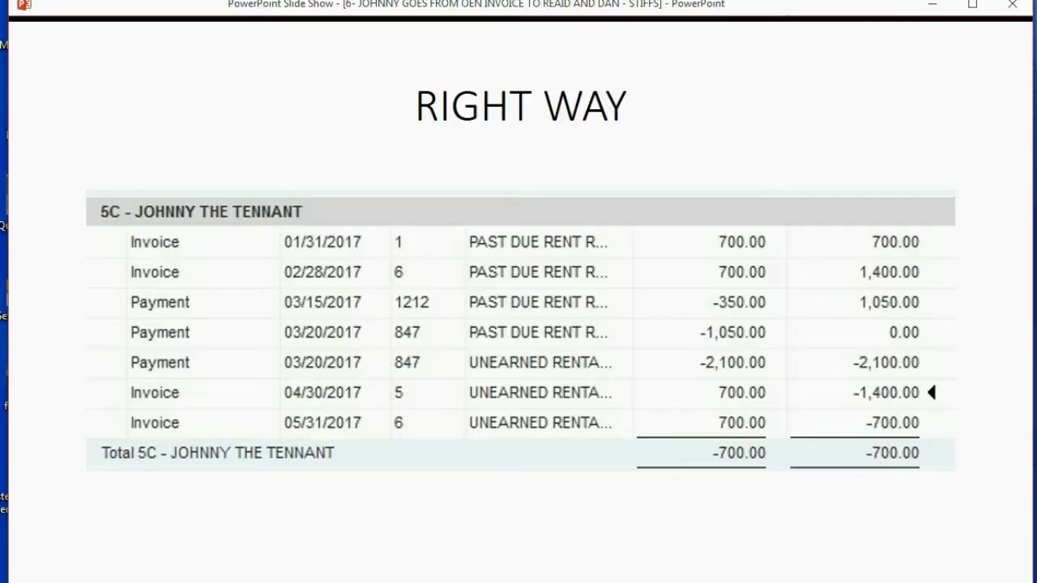
click(550, 342)
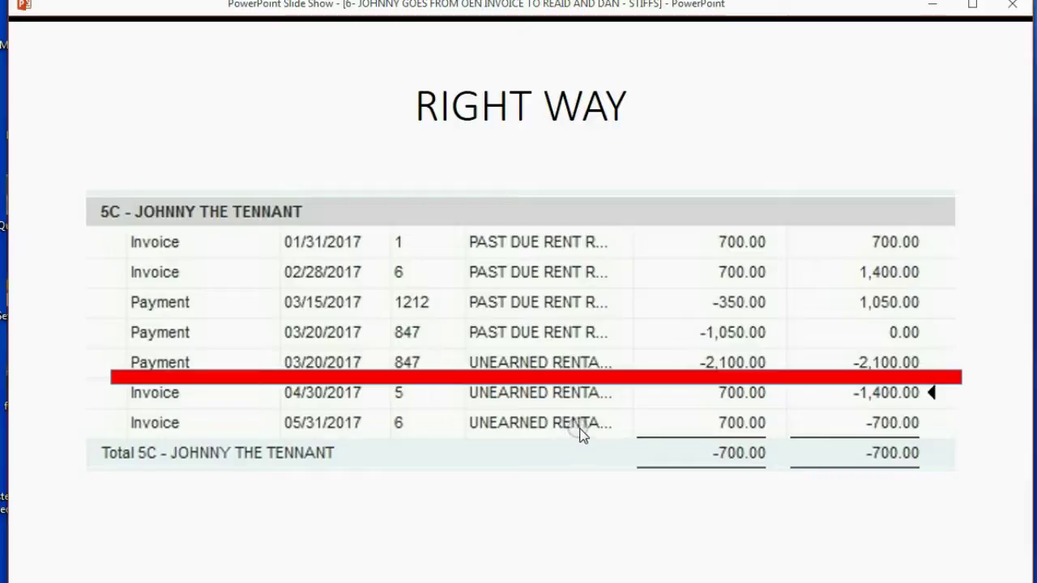
key(Right)
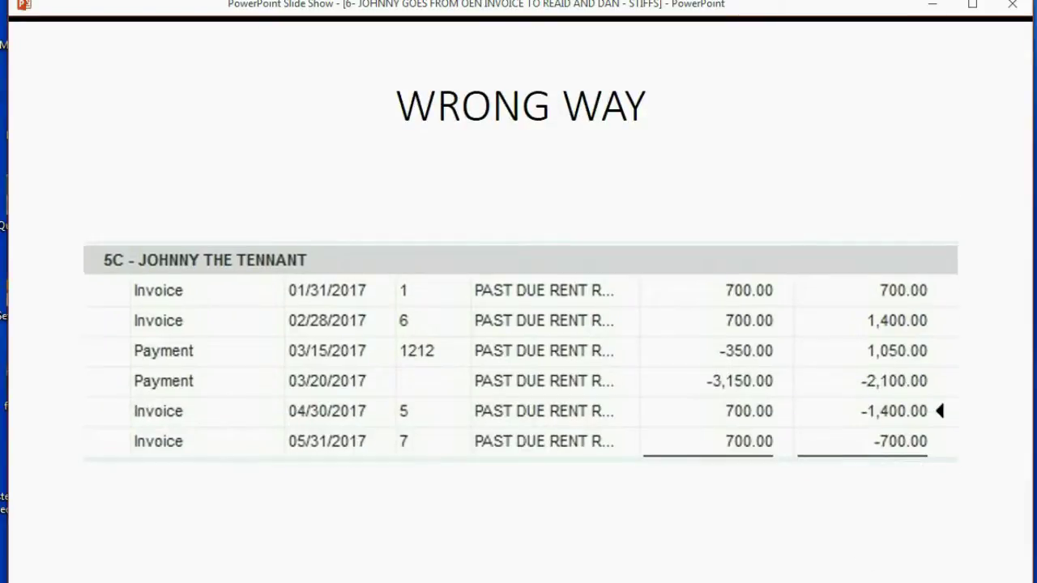
click(651, 439)
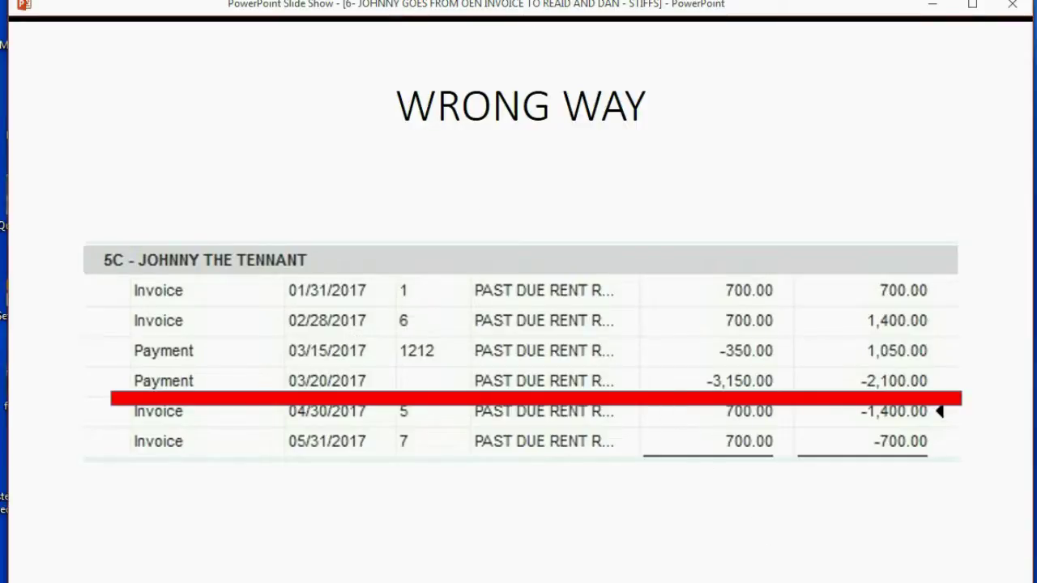
click(866, 580)
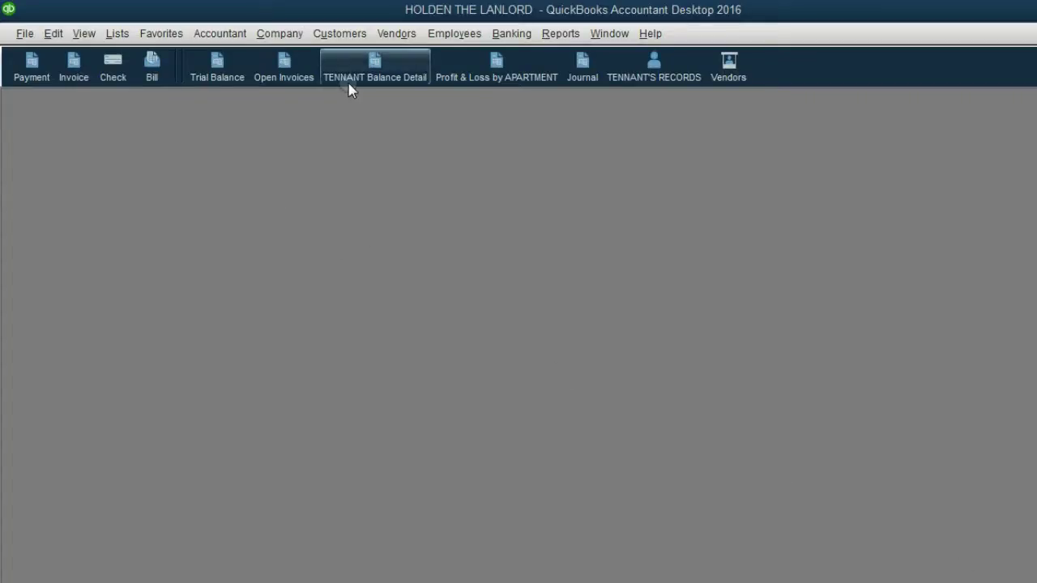
- Open the TENNANT Balance Detail report and check the accounts of the 5C tenant's 04/30/2017 and 05/31/2017 invoices
click(348, 73)
click(354, 115)
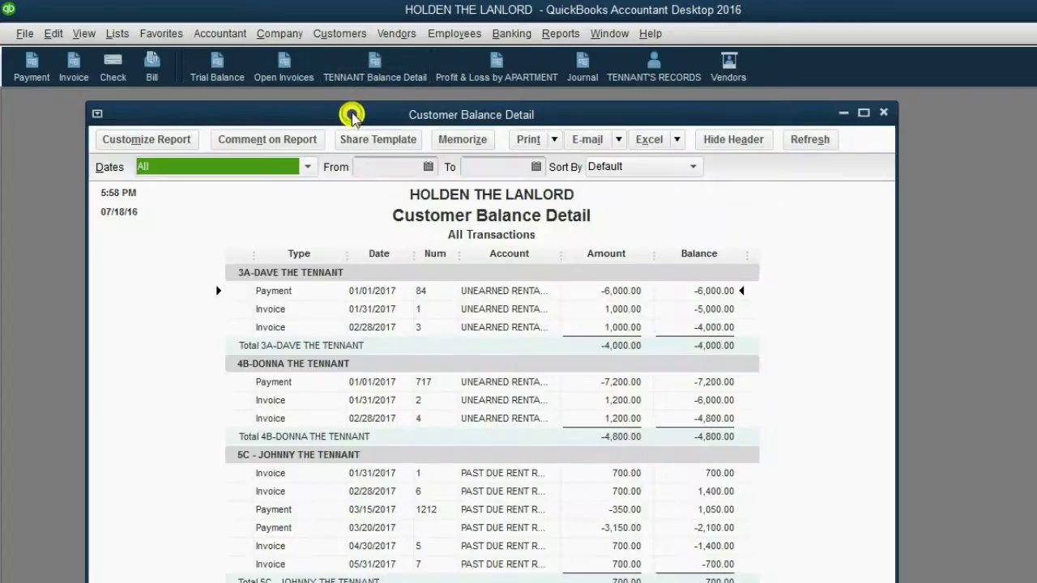
drag(353, 115, 351, 106)
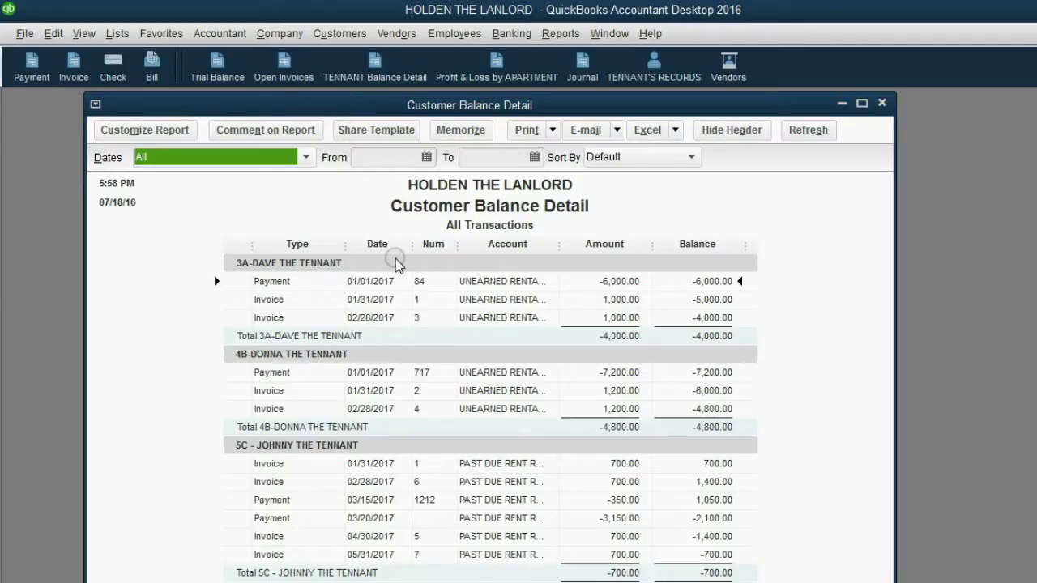
click(505, 551)
click(507, 538)
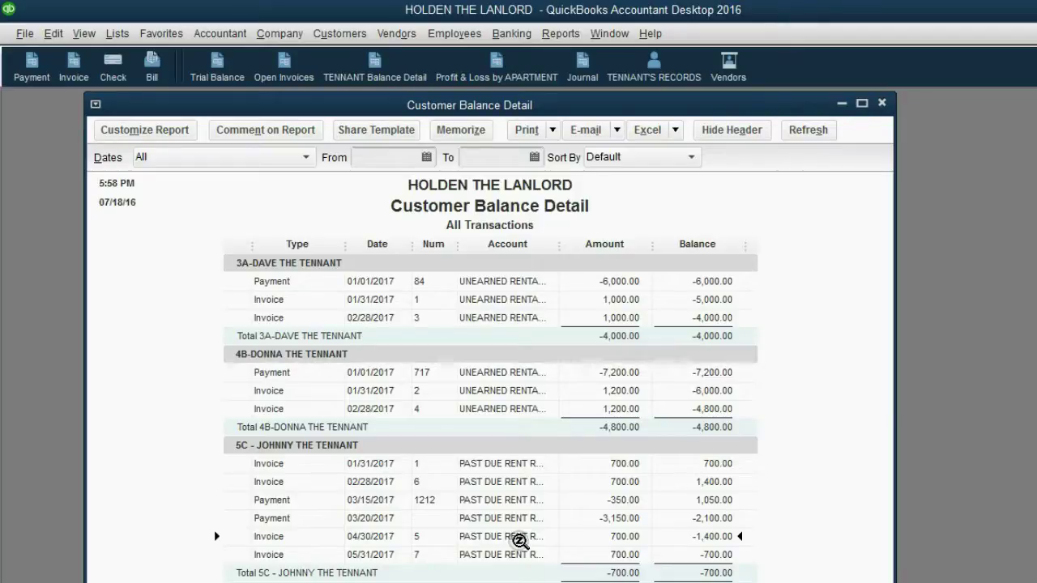
- Change the account of the 5C tenant's 04/30/2017 invoice to UNEARNED RENTAL INCOME and record the change
double_click(519, 541)
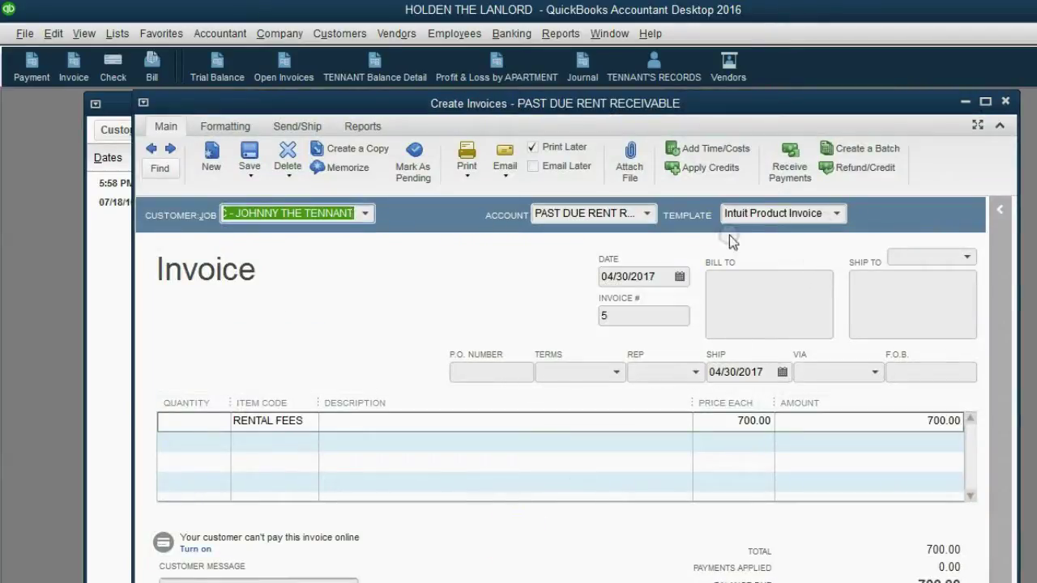
click(646, 213)
click(636, 297)
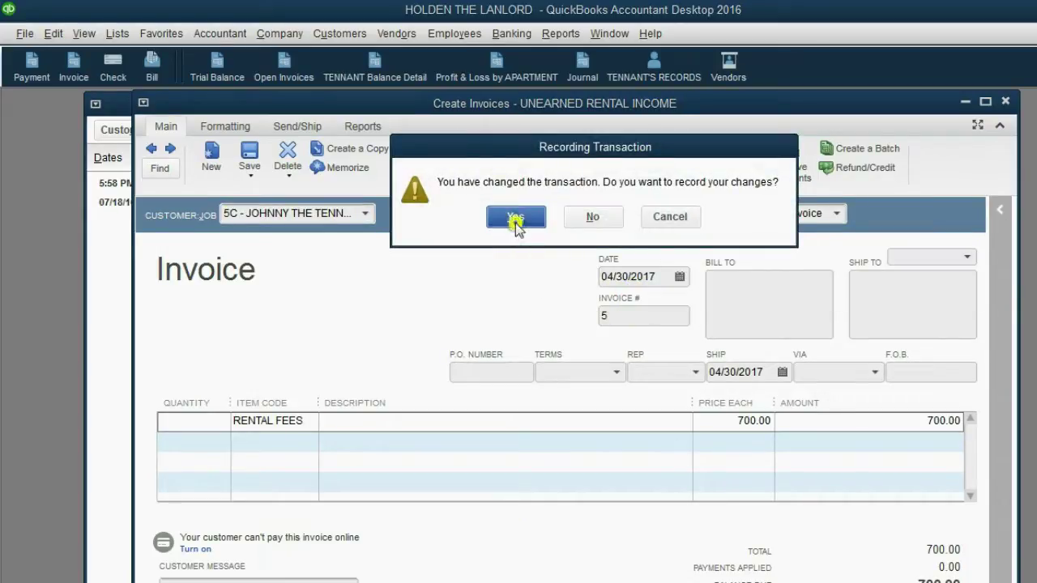
click(519, 217)
- Change the account of the 5C tenant's 05/31/2017 invoice to UNEARNED RENTAL INCOME and record the change
double_click(470, 556)
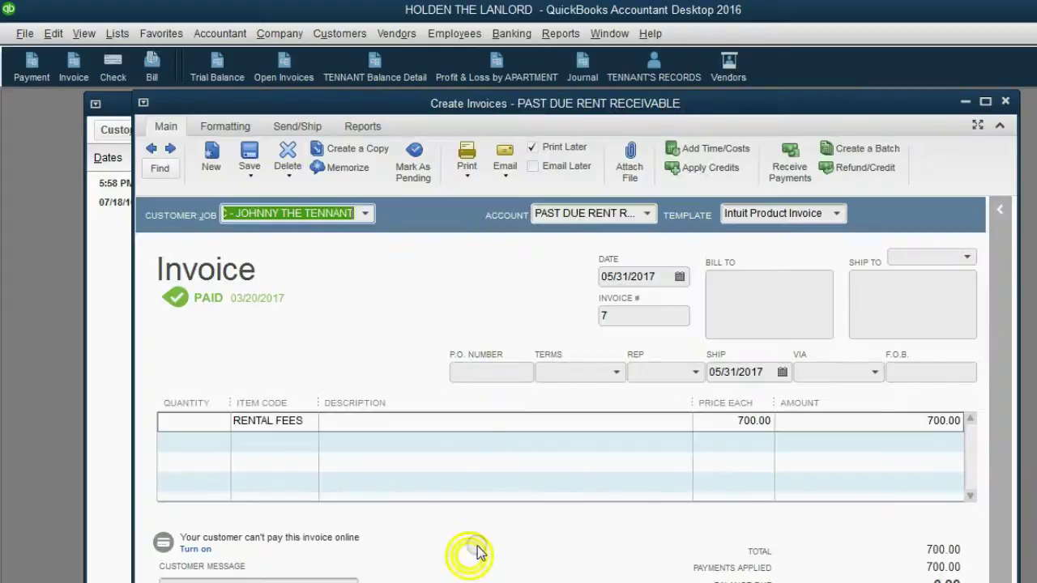
click(645, 213)
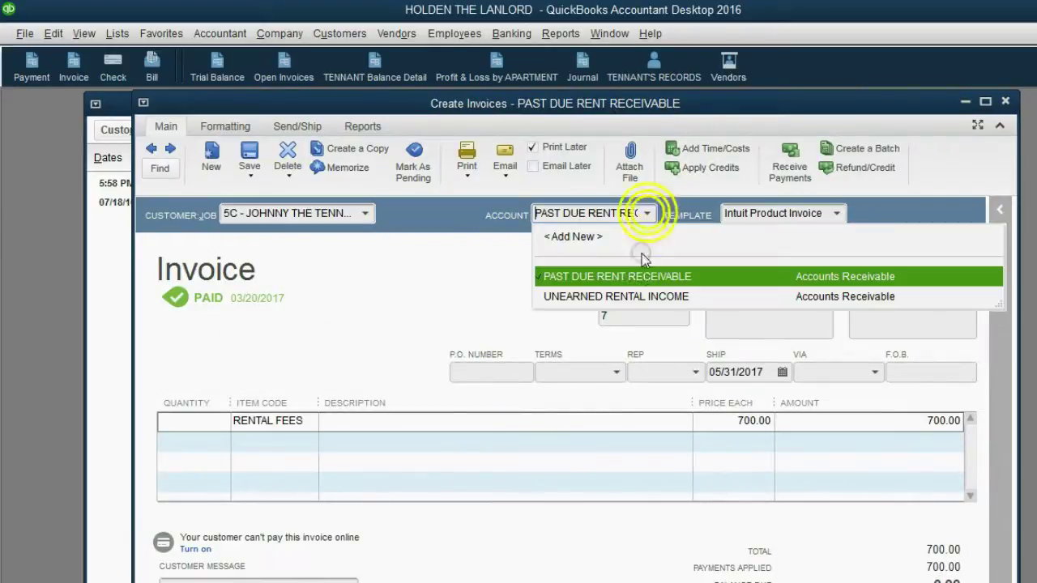
click(636, 298)
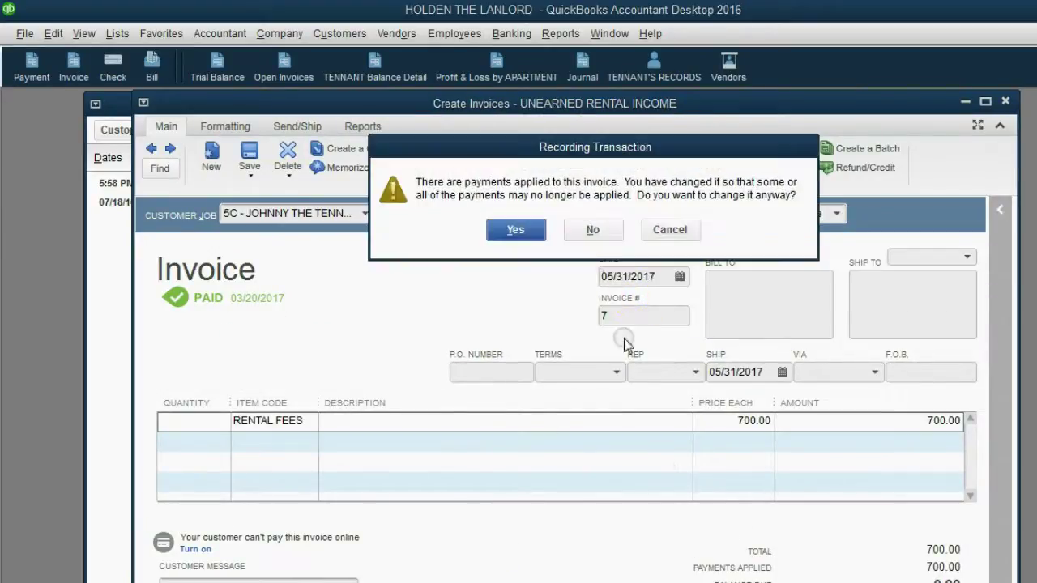
click(537, 234)
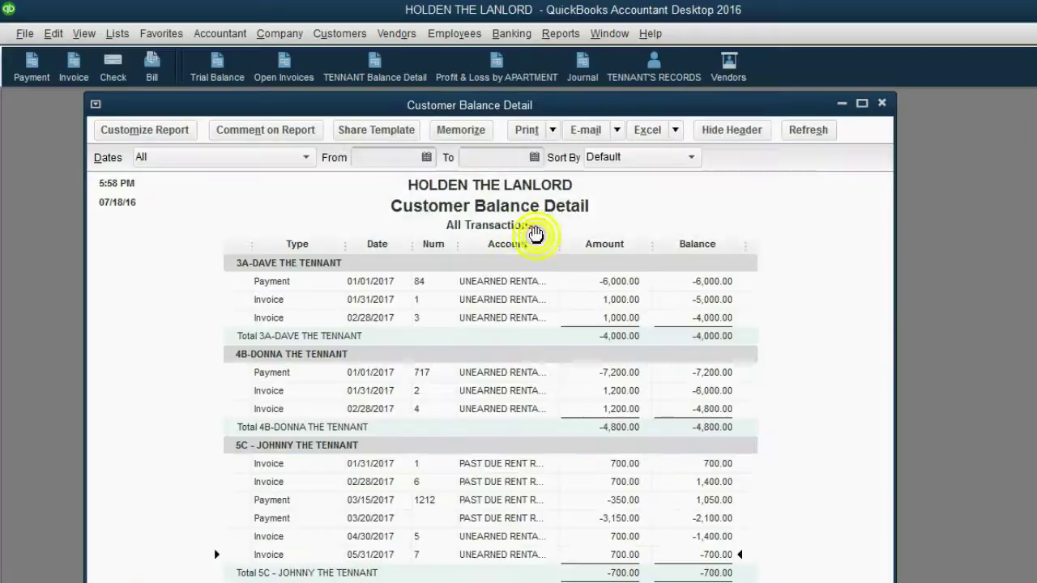
- Delete the 5C tenant's 3,150.00 payment dated 03/20/2017
double_click(516, 521)
click(317, 154)
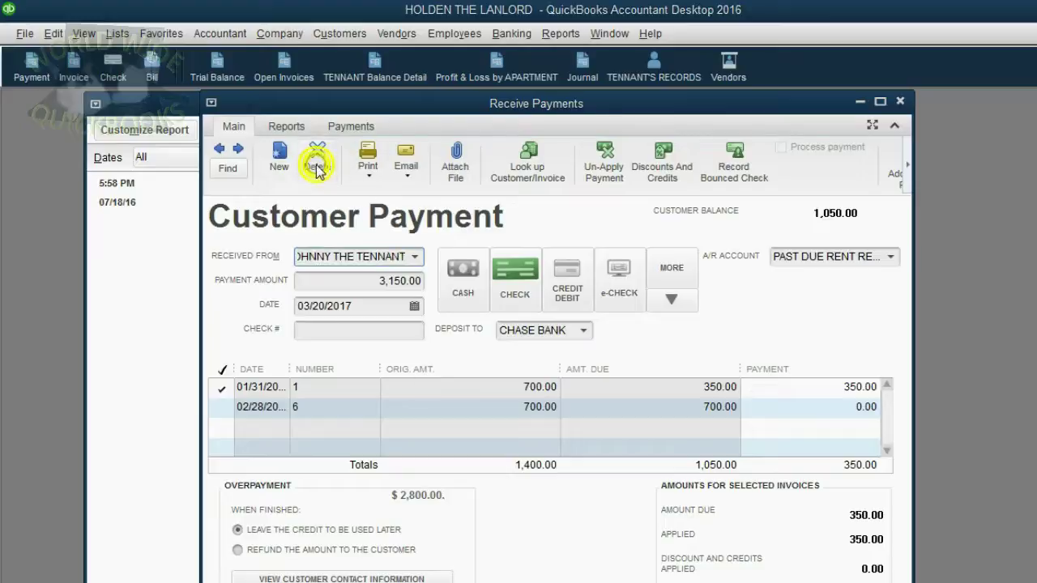
click(551, 246)
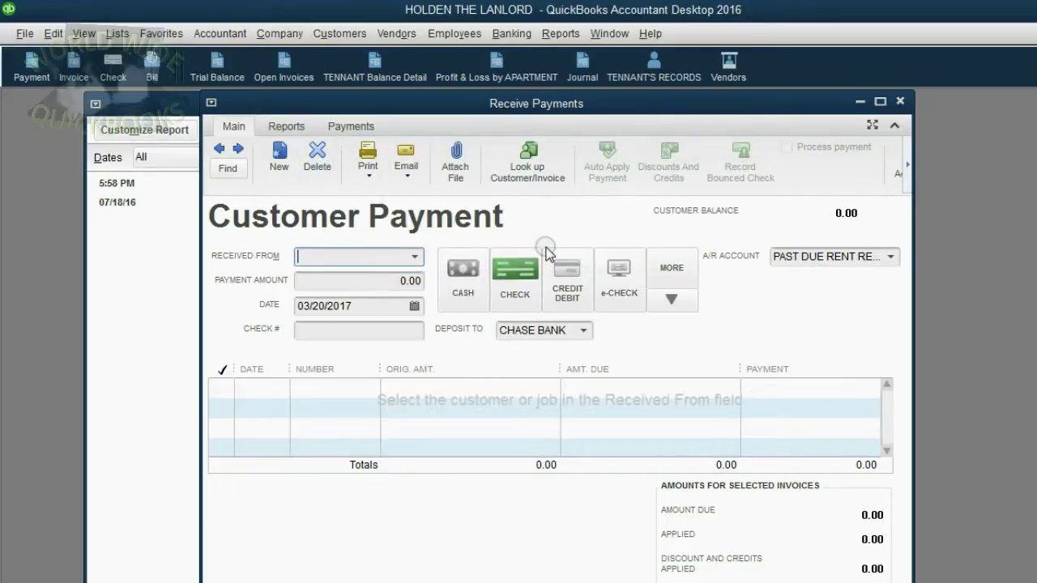
- Start a replacement payment from the 5C tenant dated 03/20/2017 with check number 847
click(363, 306)
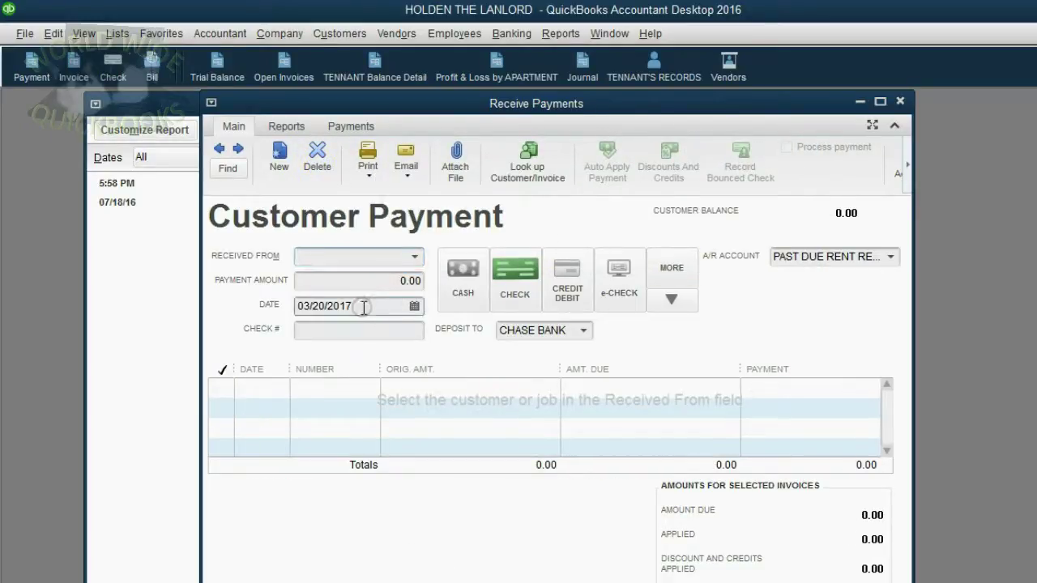
click(414, 257)
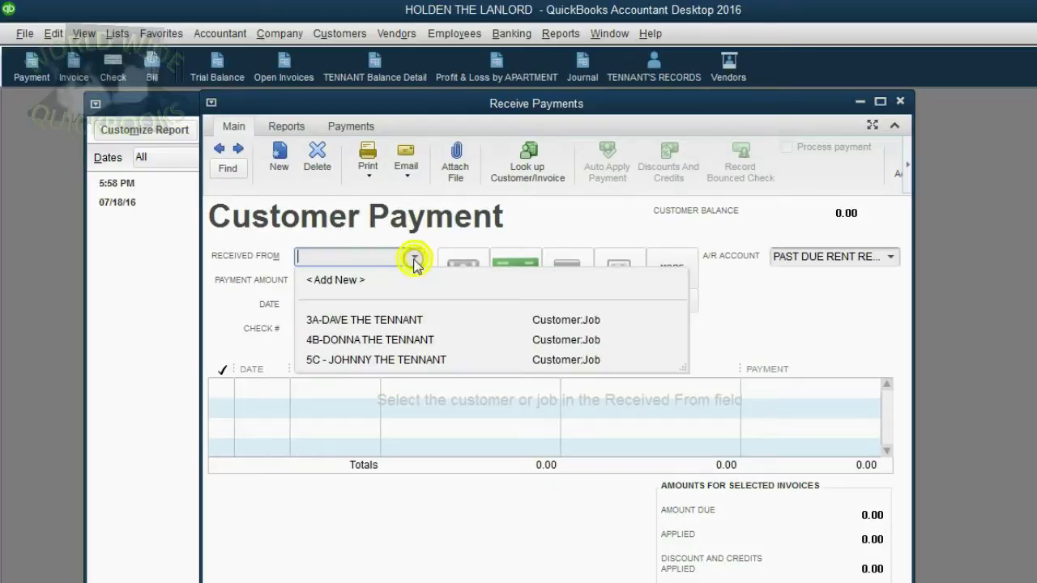
click(397, 357)
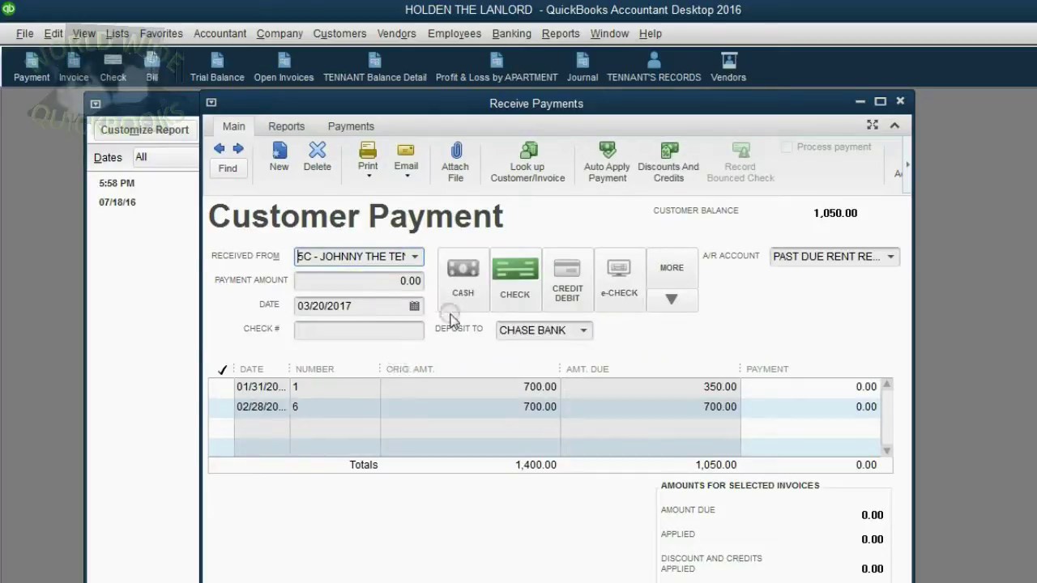
click(361, 330)
text(847)
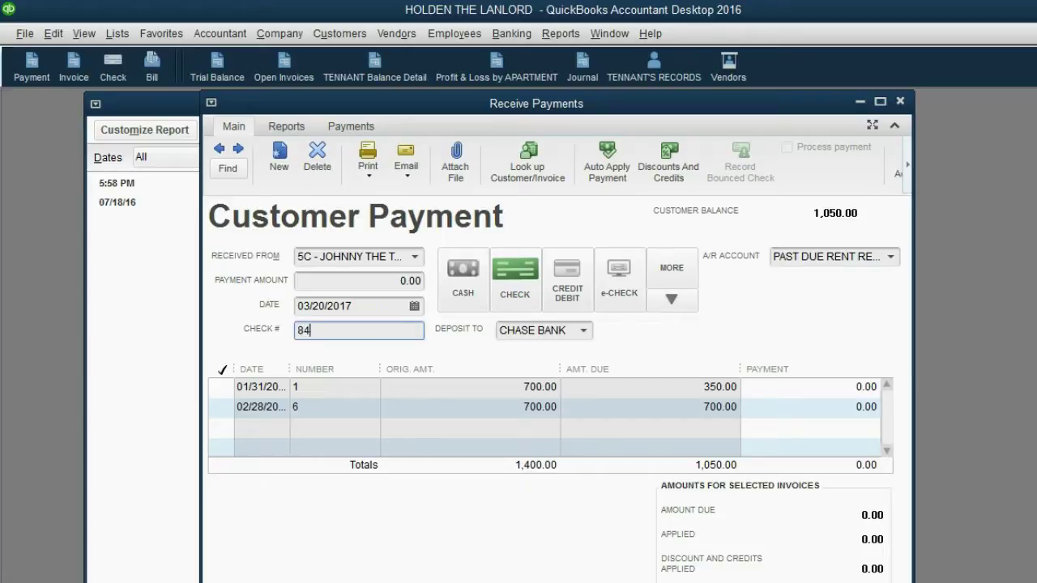
- Set the payment amount to 1,050.00 and apply it to open invoices 1 and 6 under PAST DUE RENT RECEIVABLE
click(362, 280)
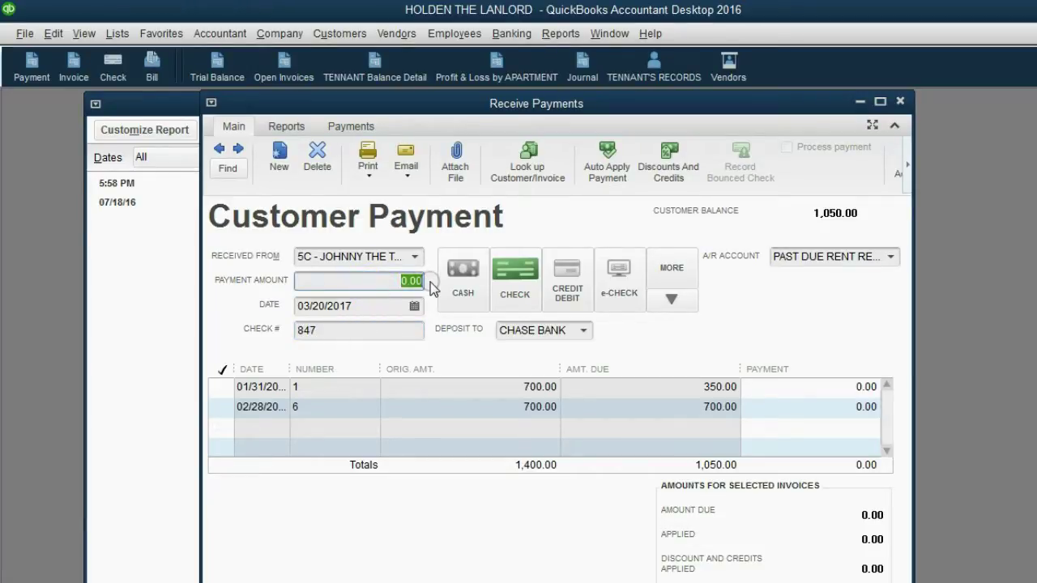
text(150)
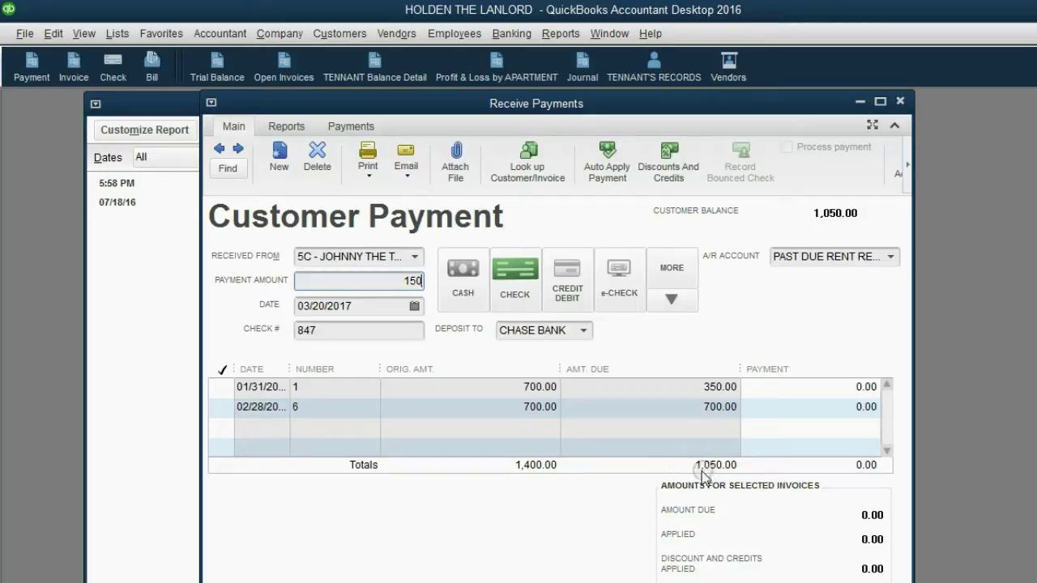
key(BackSpace)
key(BackSpace)
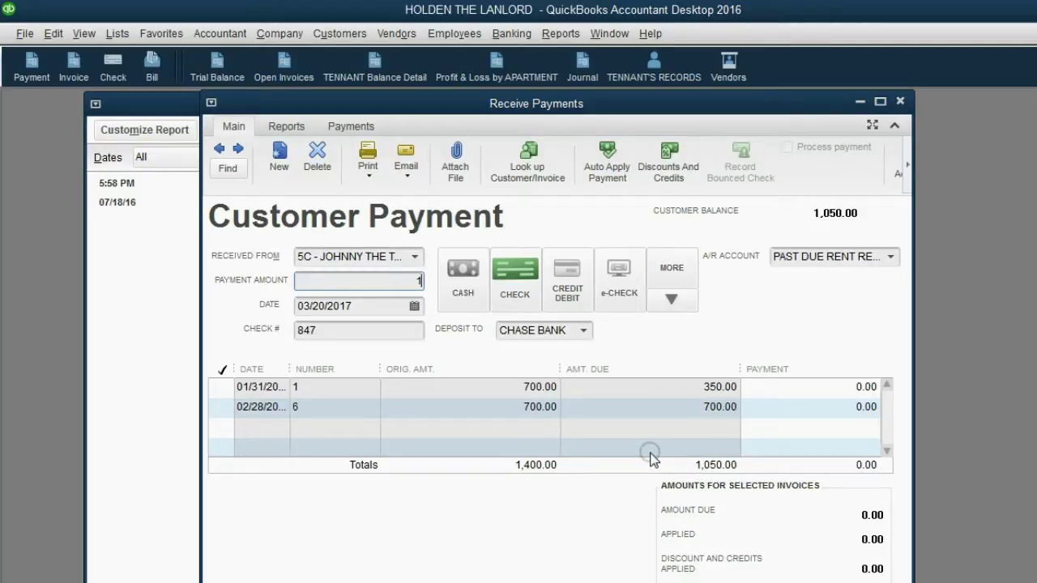
text(050)
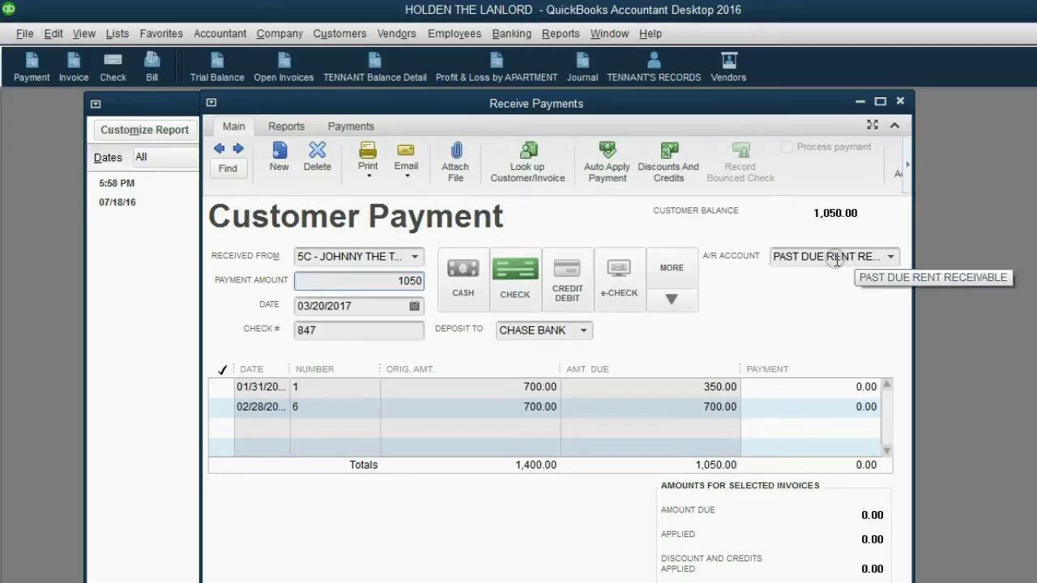
click(467, 409)
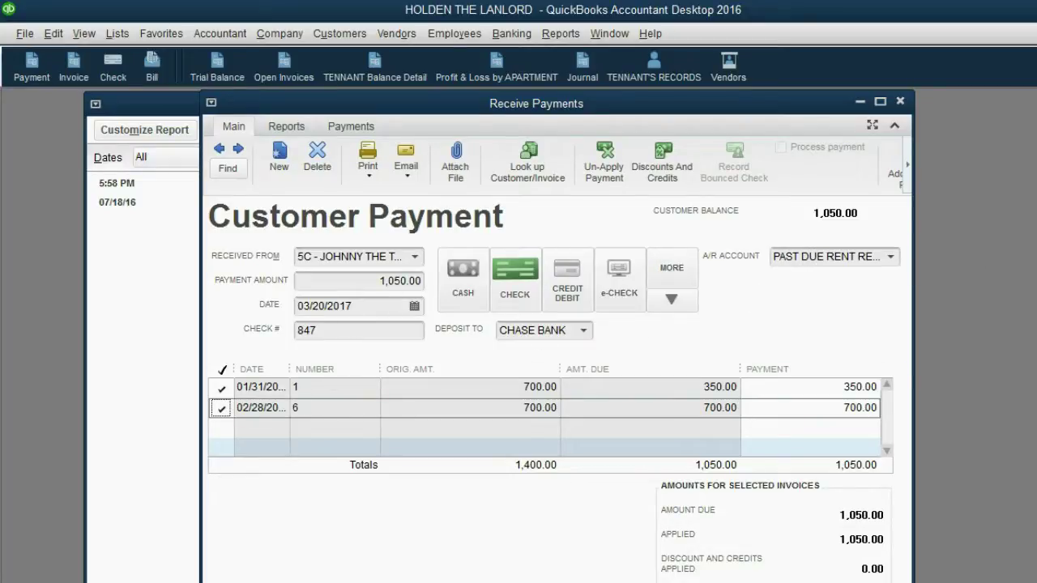
- Save the 1,050.00 payment and start another check payment from the 5C tenant with check number 847
key(alt+s)
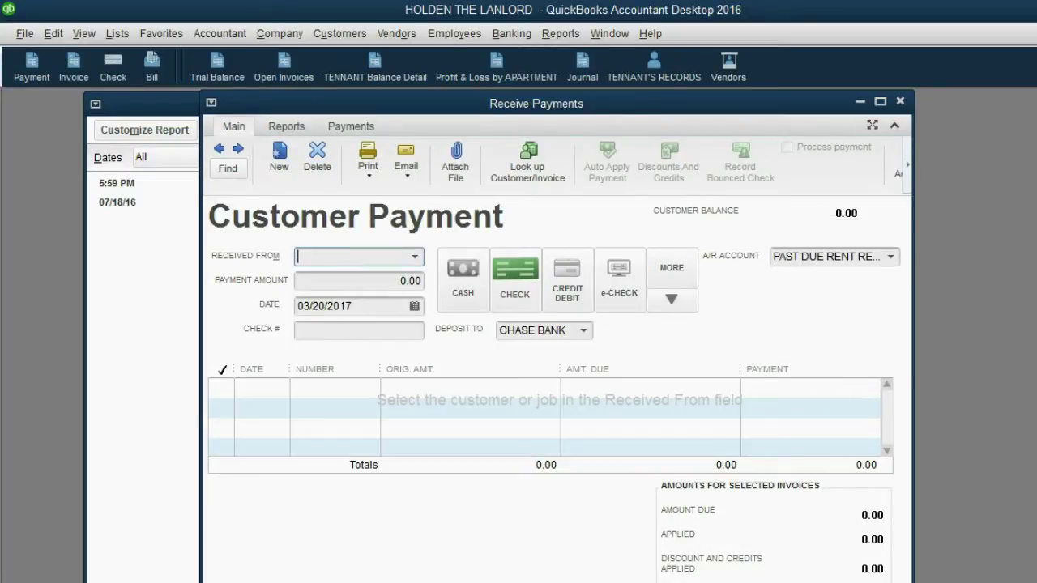
click(415, 257)
click(408, 362)
click(592, 411)
click(518, 293)
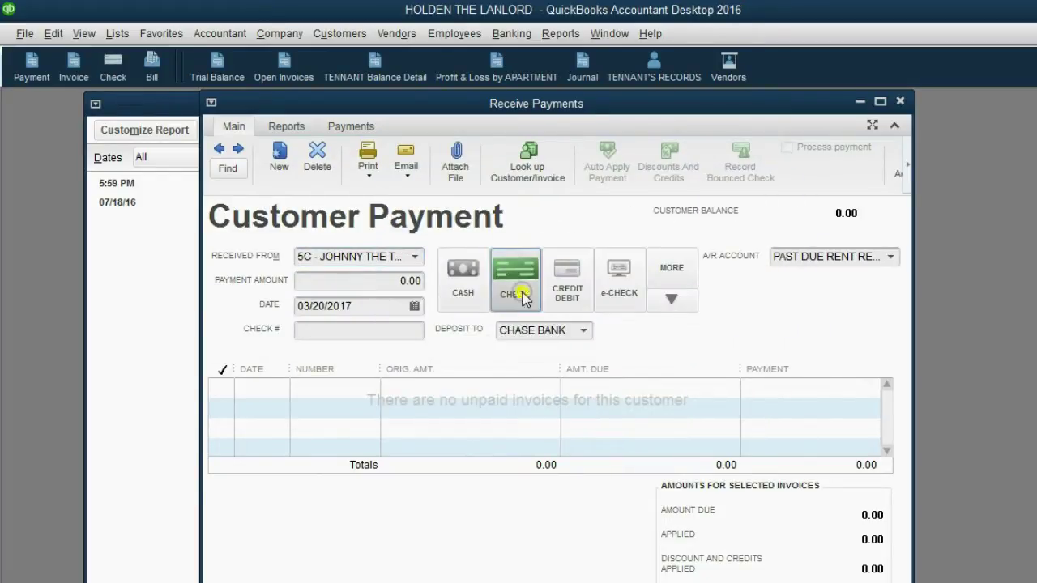
text(847)
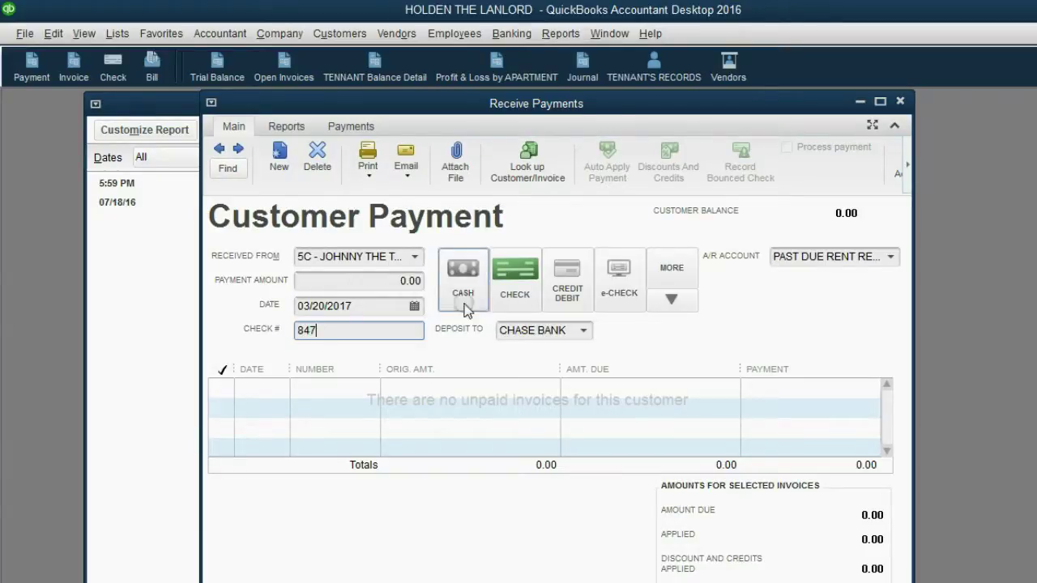
- Set the new payment's A/R account to UNEARNED RENTAL INCOME
click(860, 254)
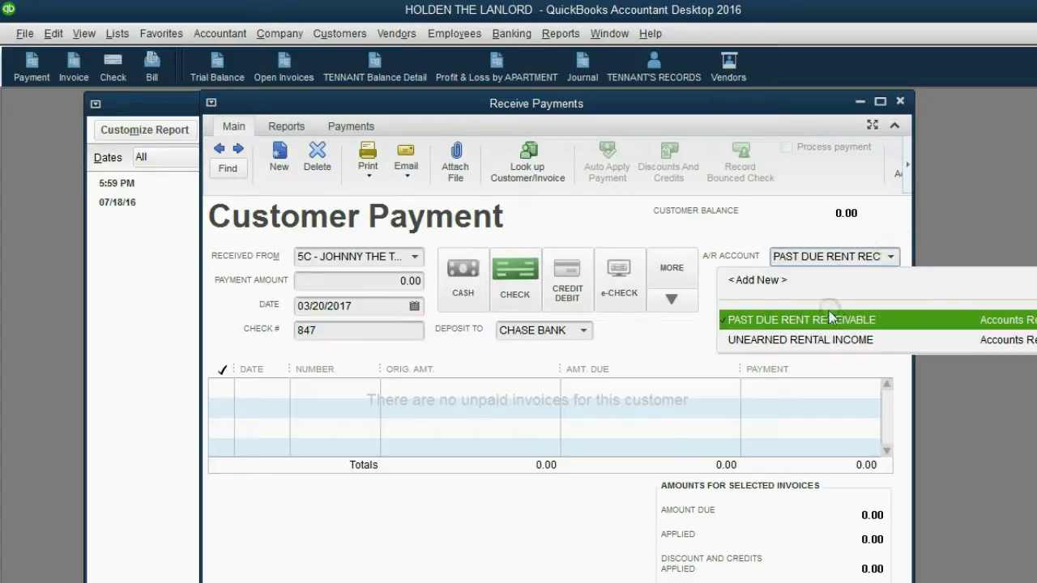
click(824, 340)
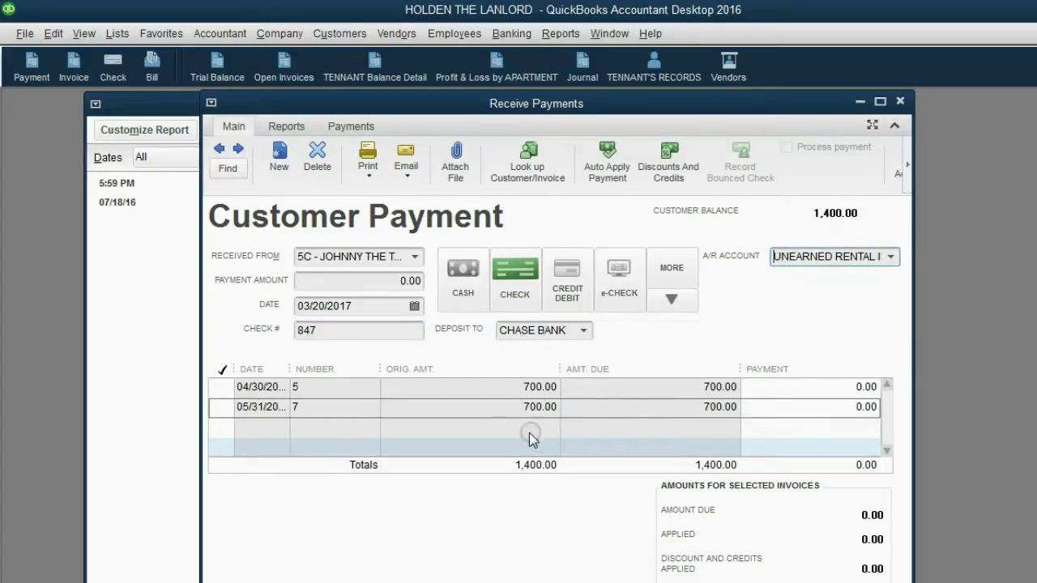
click(466, 405)
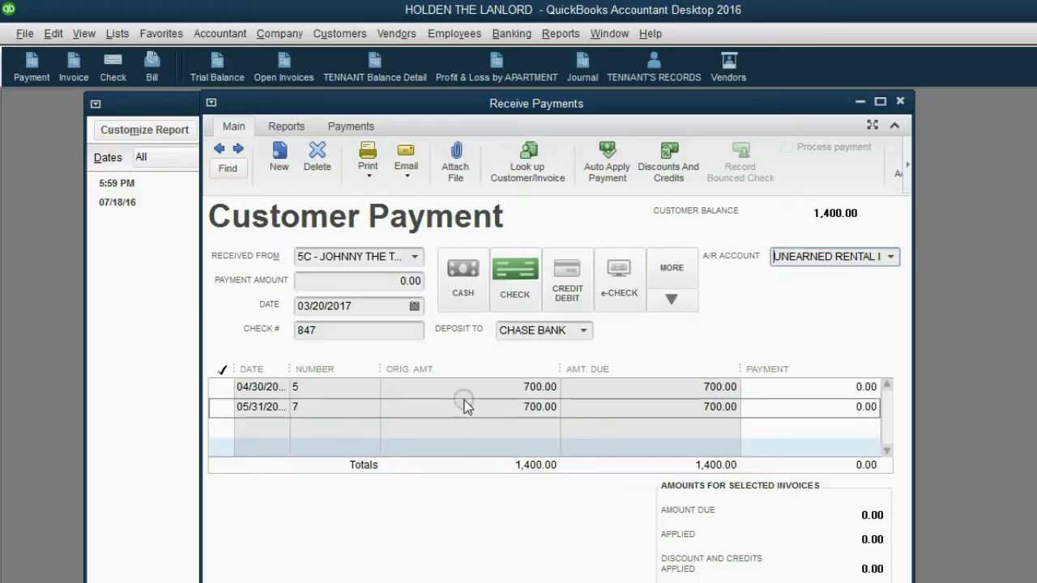
- Set the payment amount to 2,100.00 against invoices 5 and 7, and save it with the overpayment left as a credit
click(420, 279)
text(2100)
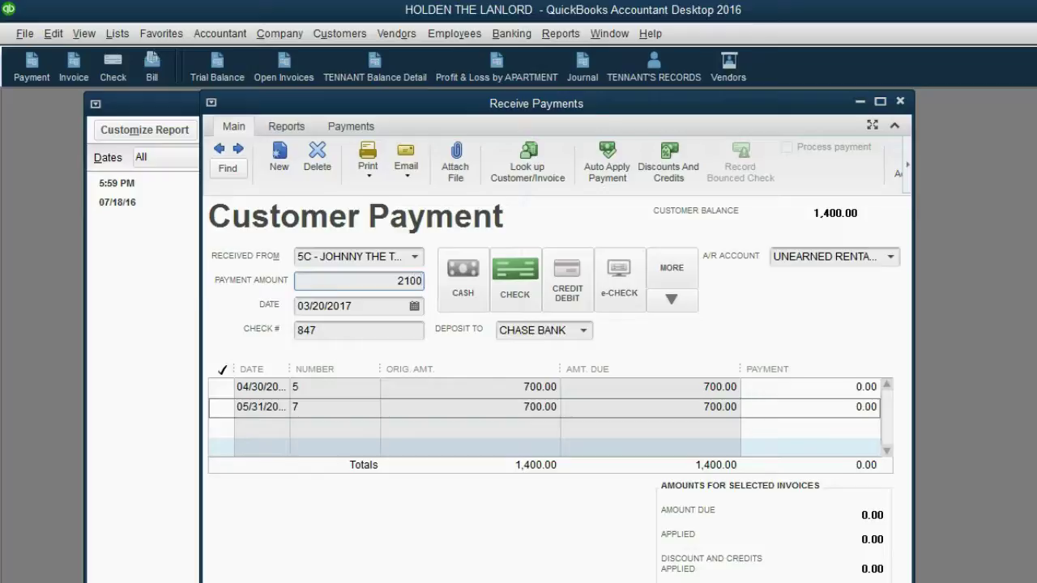
key(Tab)
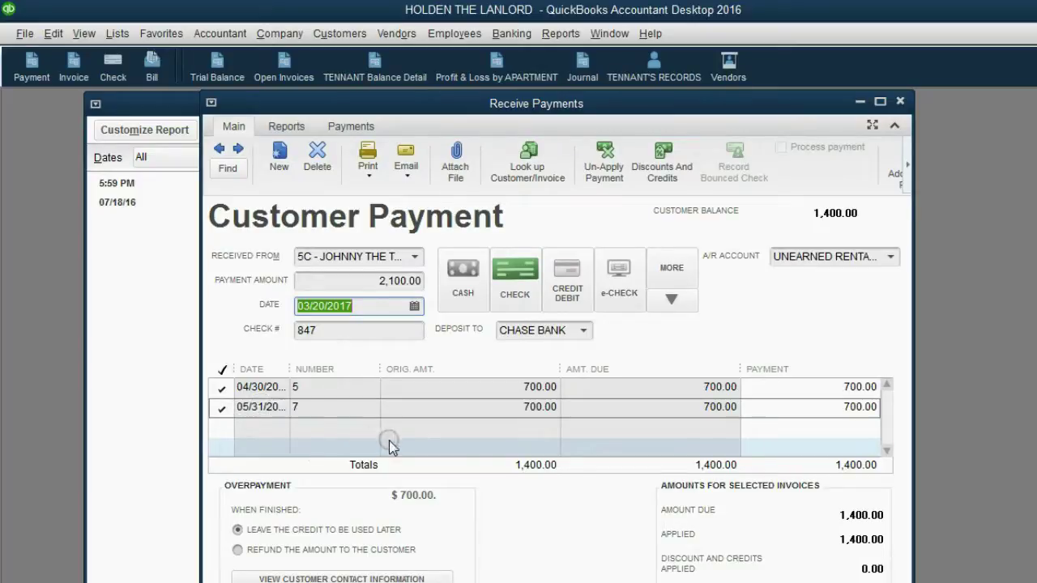
key(alt+a)
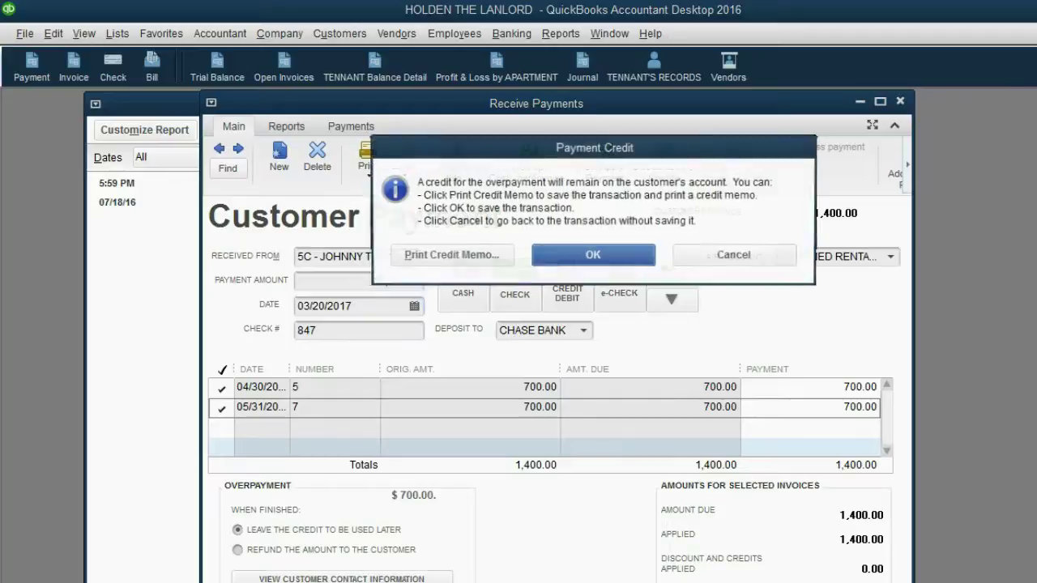
click(557, 257)
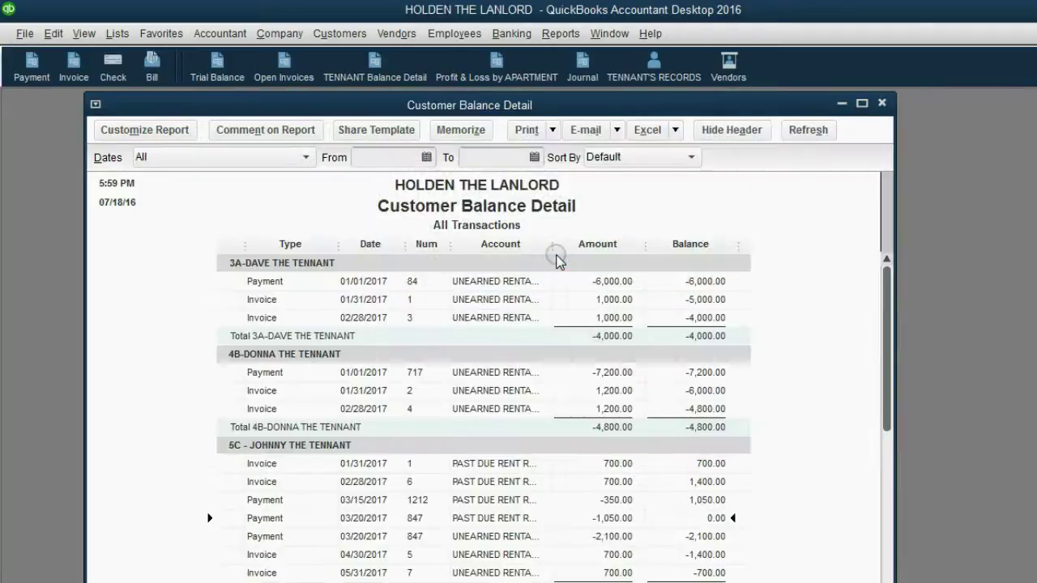